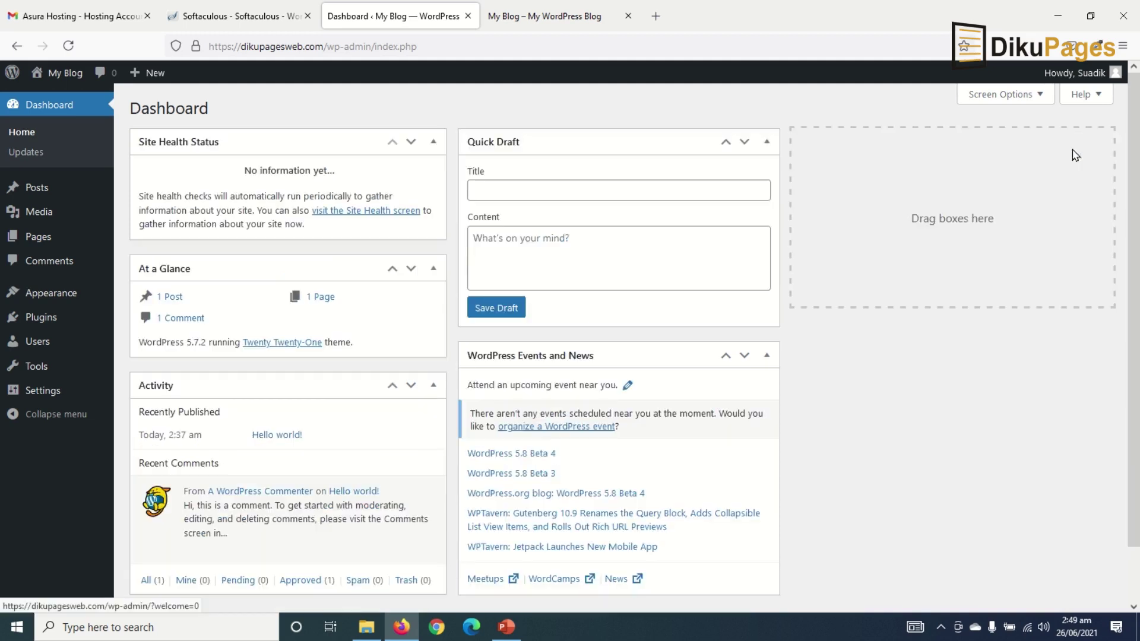
# Step: Collapse the Quick Draft, WordPress Events and News, Site Health Status, At a Glance and Activity boxes on the dashboard
pyautogui.click(767, 143)
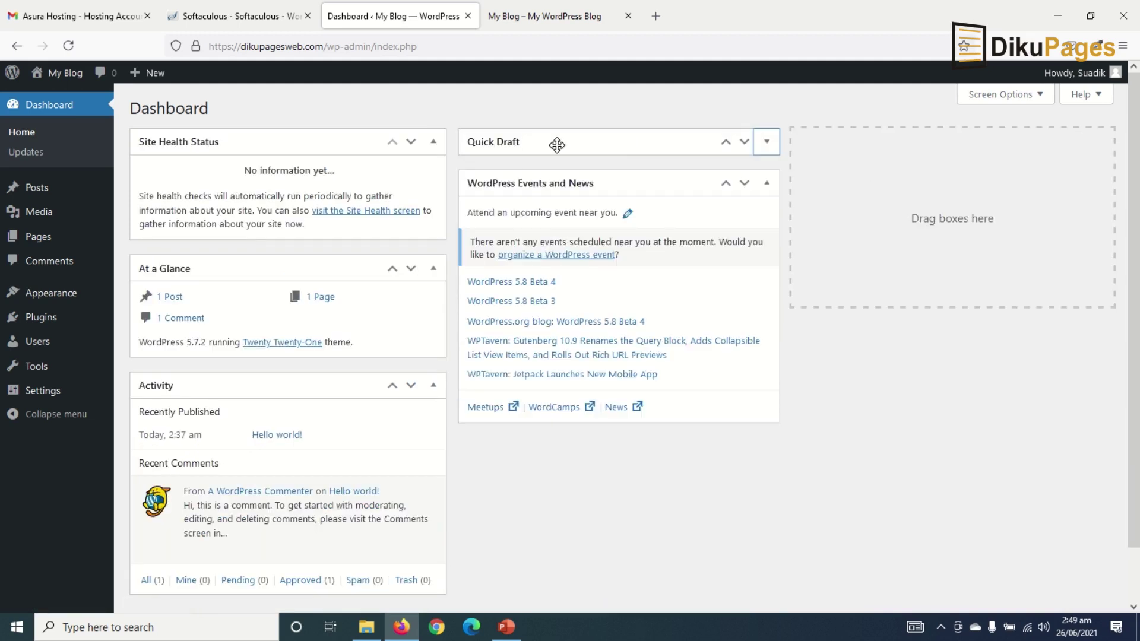
pyautogui.click(769, 181)
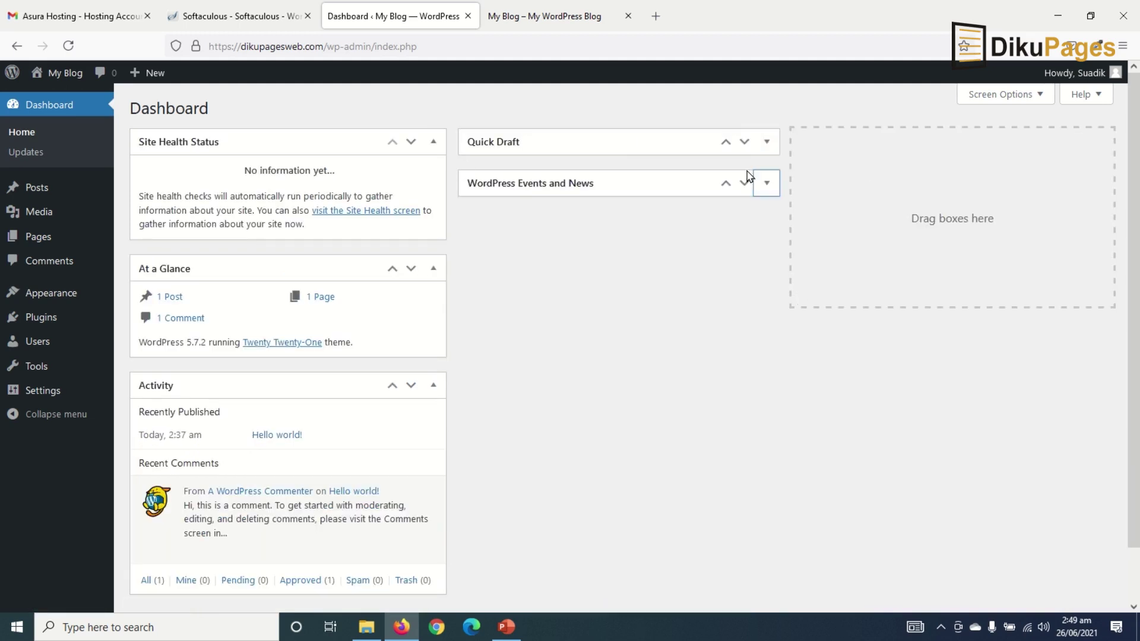
pyautogui.click(434, 142)
pyautogui.click(438, 183)
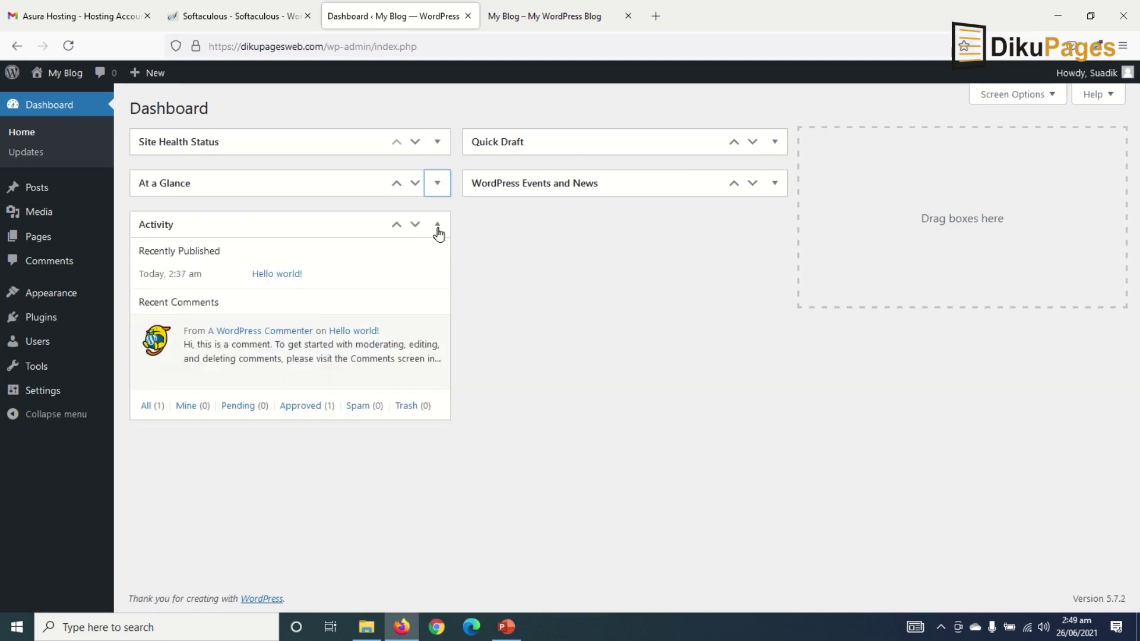
pyautogui.click(437, 224)
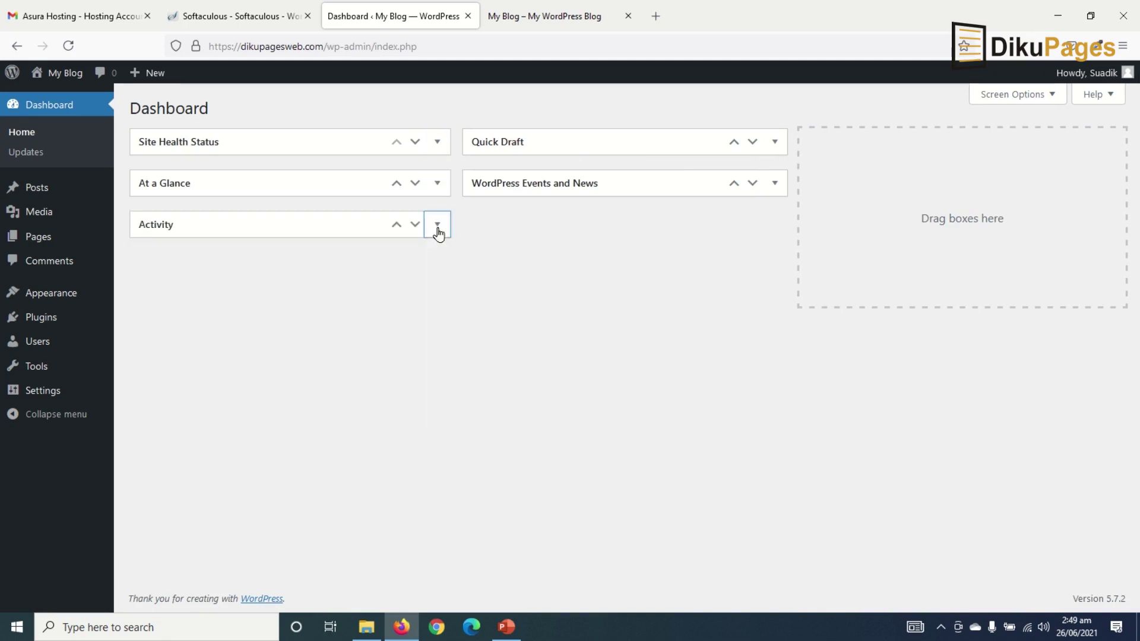
# Step: Hide the WordPress Events and News, Quick Draft, Activity, At a Glance and Site Health Status elements from the dashboard
pyautogui.click(1009, 98)
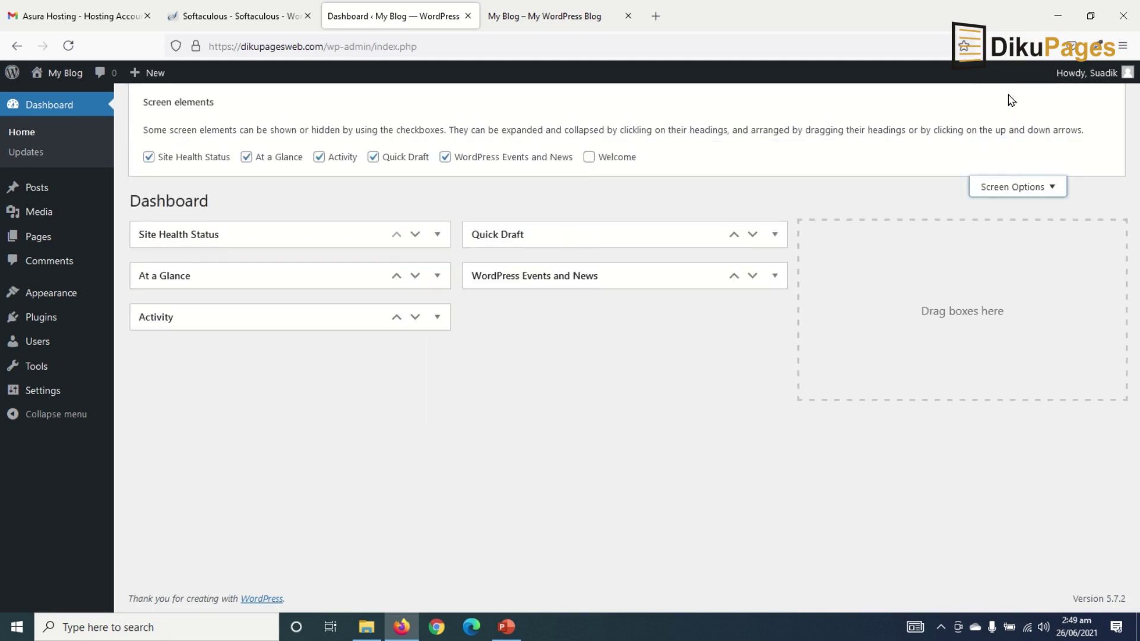
pyautogui.click(454, 159)
pyautogui.click(409, 160)
pyautogui.click(336, 159)
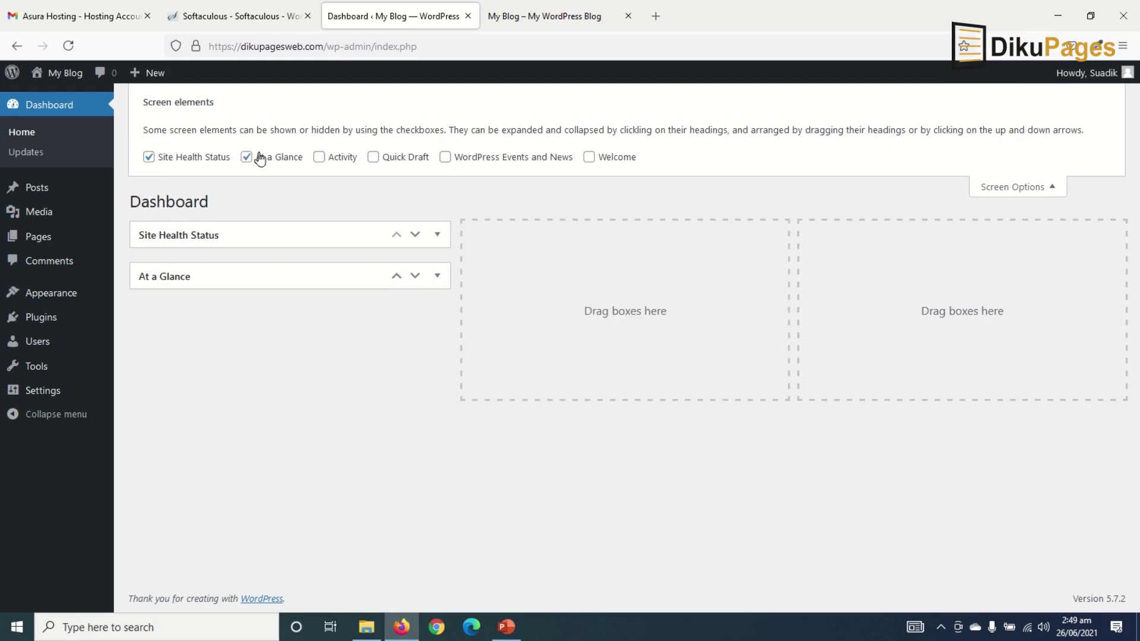
pyautogui.click(259, 159)
pyautogui.click(212, 158)
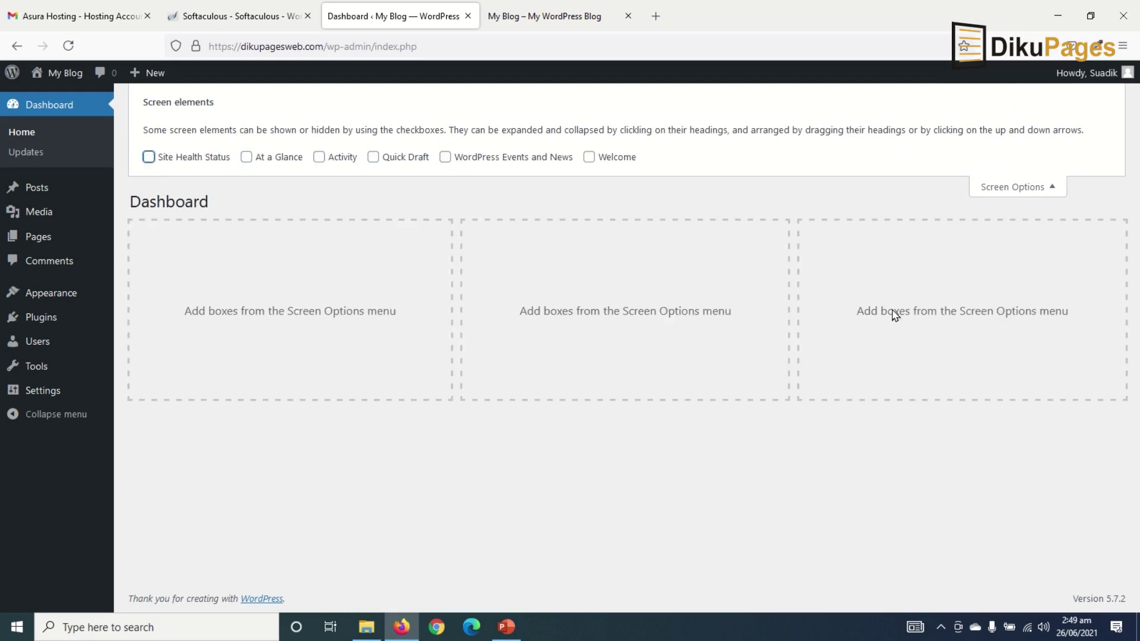
pyautogui.click(1029, 187)
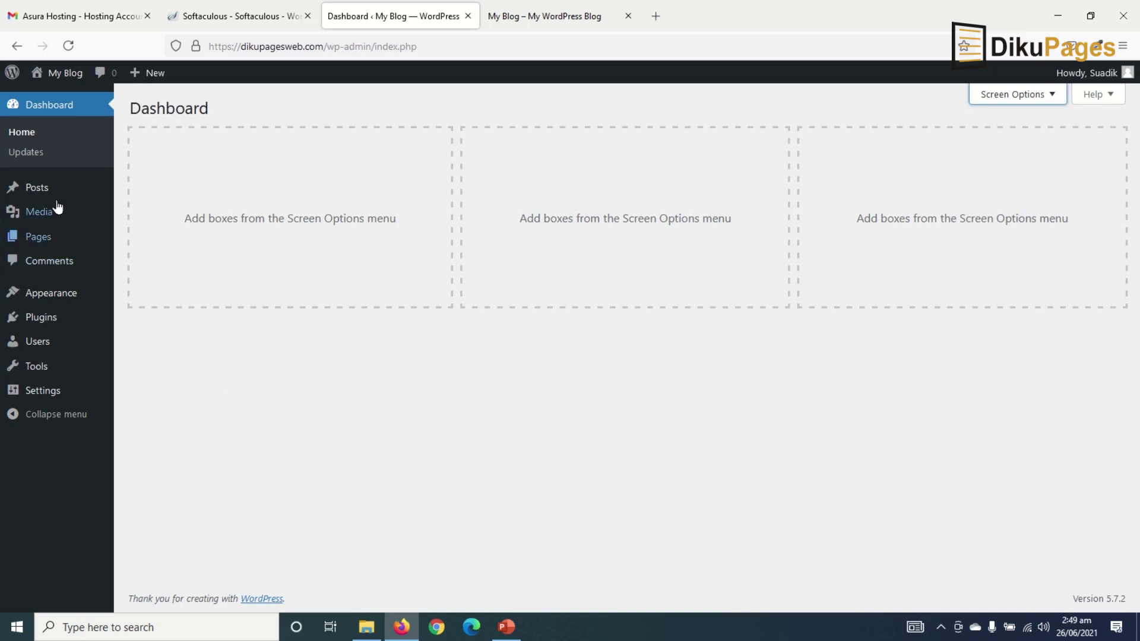
# Step: Move the "Hello world!" post to the trash and empty the posts trash
pyautogui.click(43, 188)
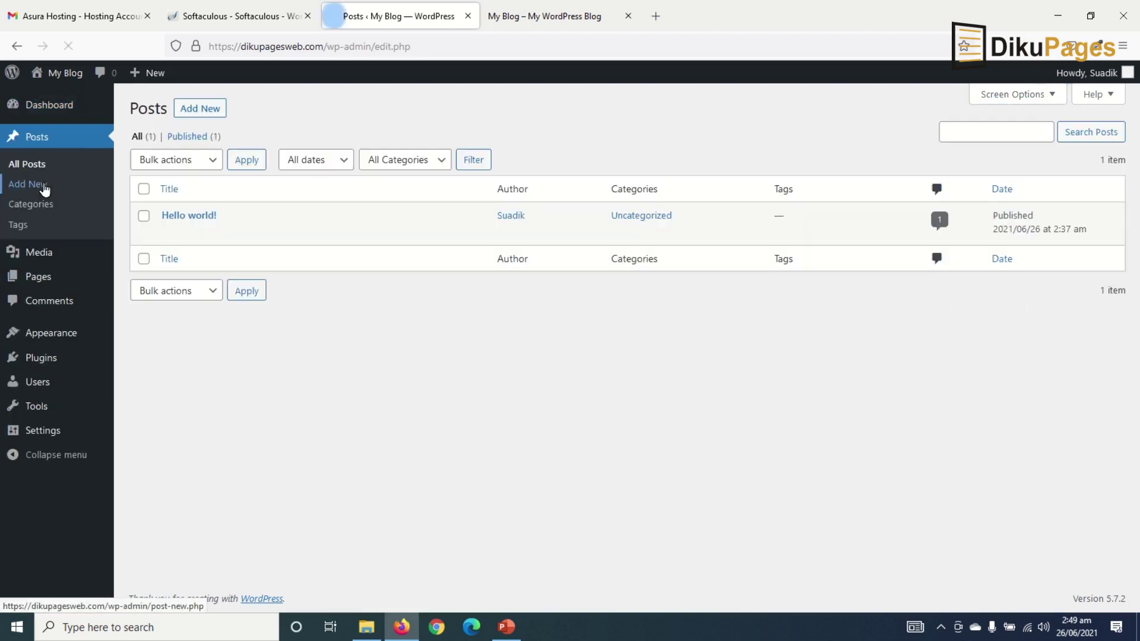
pyautogui.moveTo(227, 242)
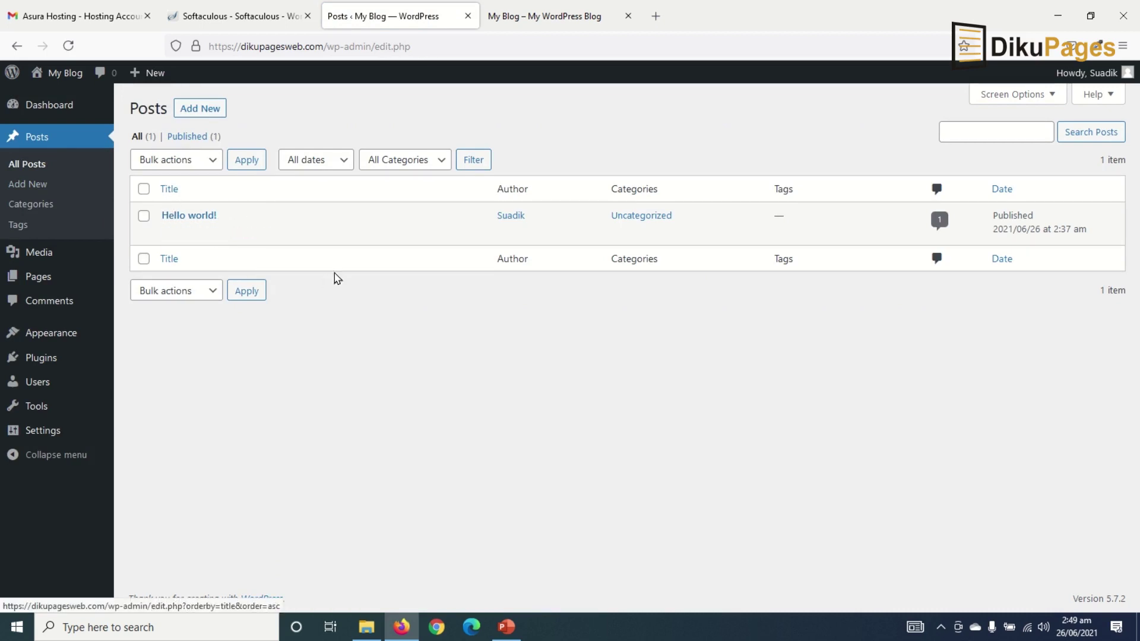
pyautogui.click(245, 234)
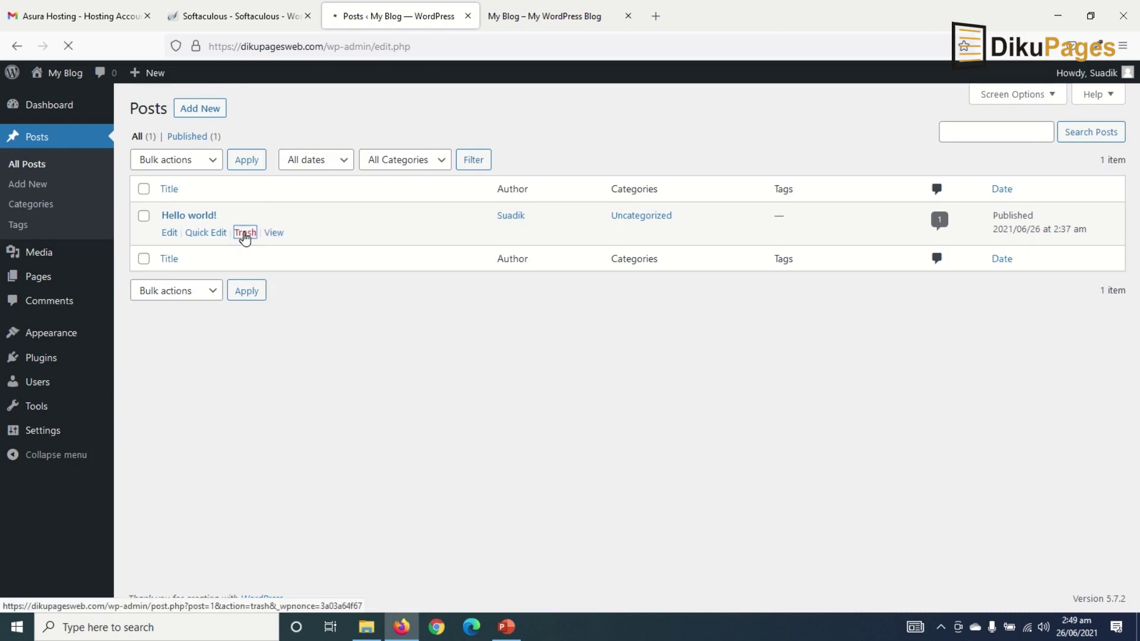
pyautogui.click(172, 180)
pyautogui.click(550, 167)
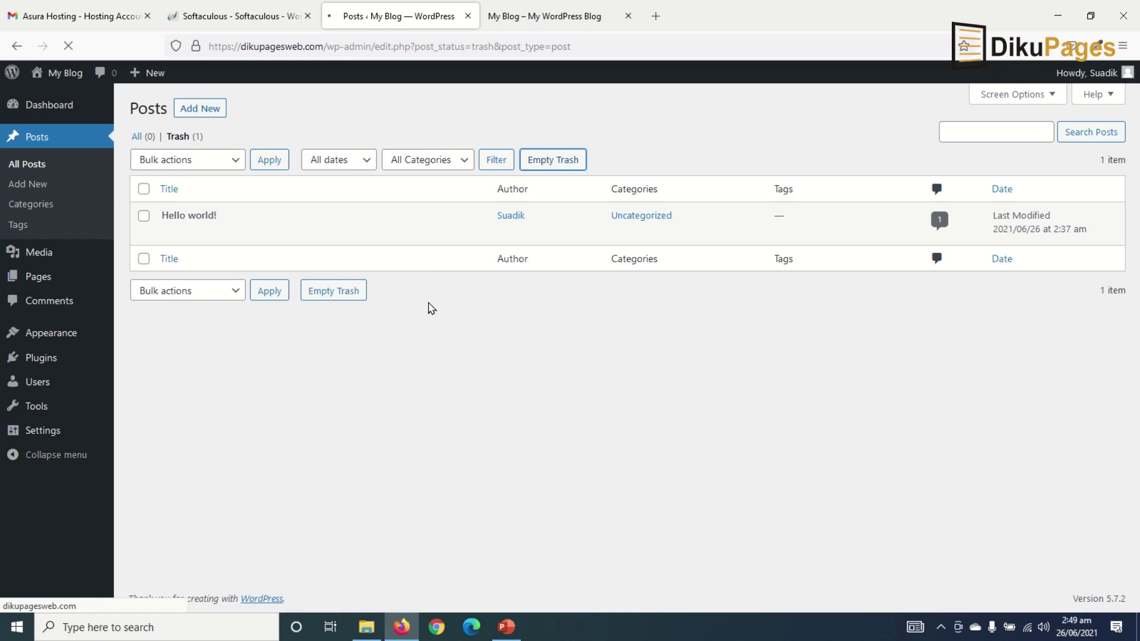
# Step: Move the Privacy Policy and Sample Page pages to the trash in bulk and empty the pages trash
pyautogui.click(44, 279)
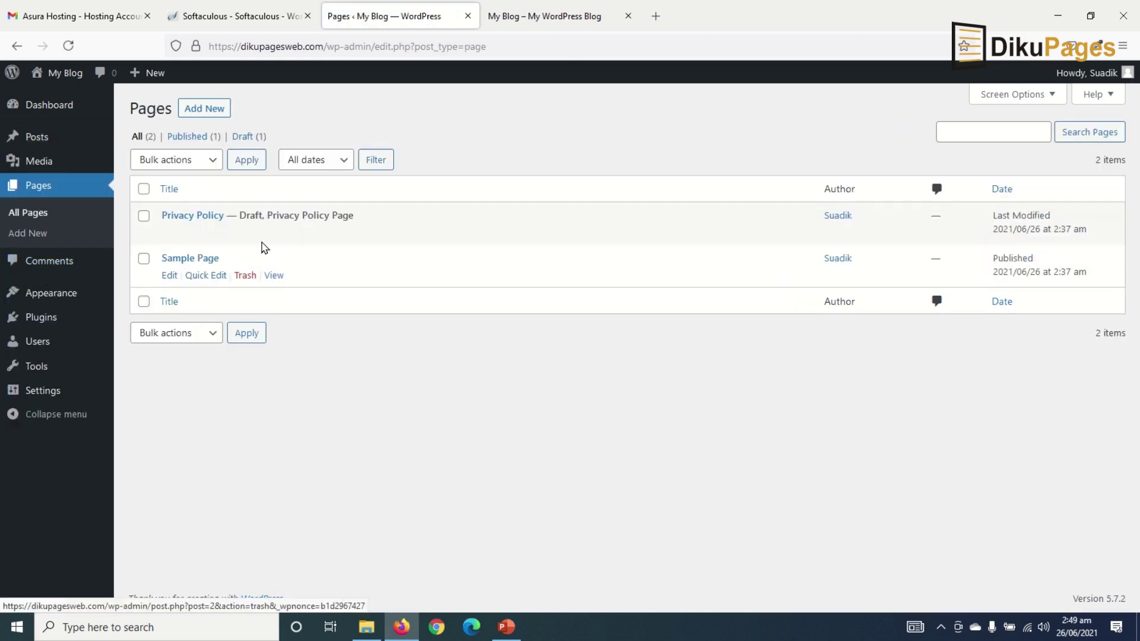
pyautogui.click(144, 190)
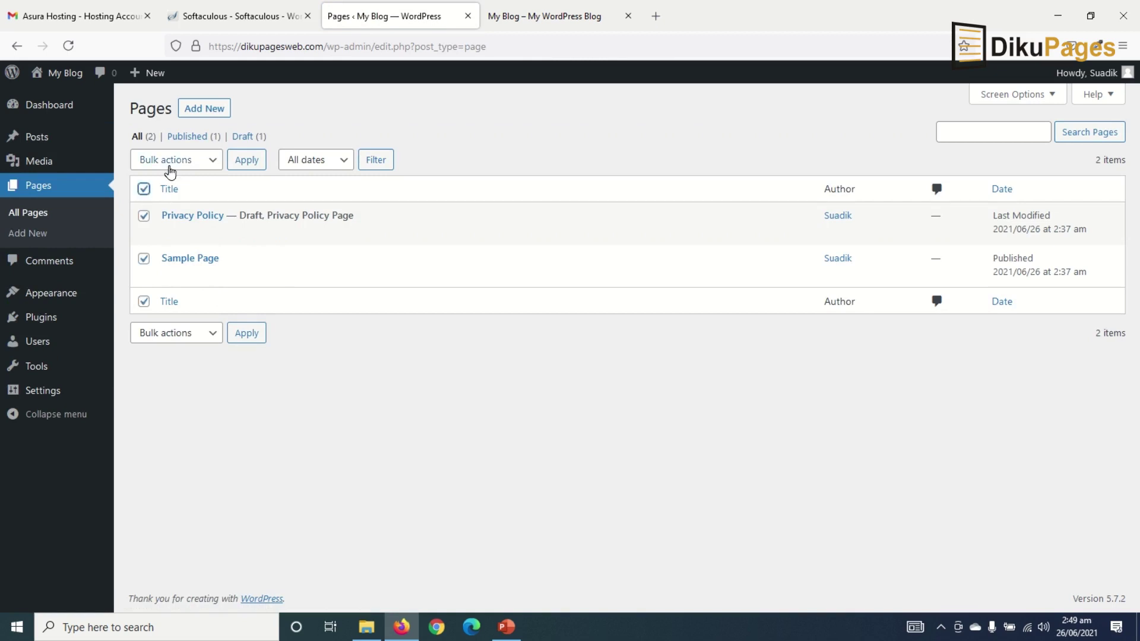
pyautogui.click(177, 160)
pyautogui.click(168, 223)
pyautogui.click(247, 160)
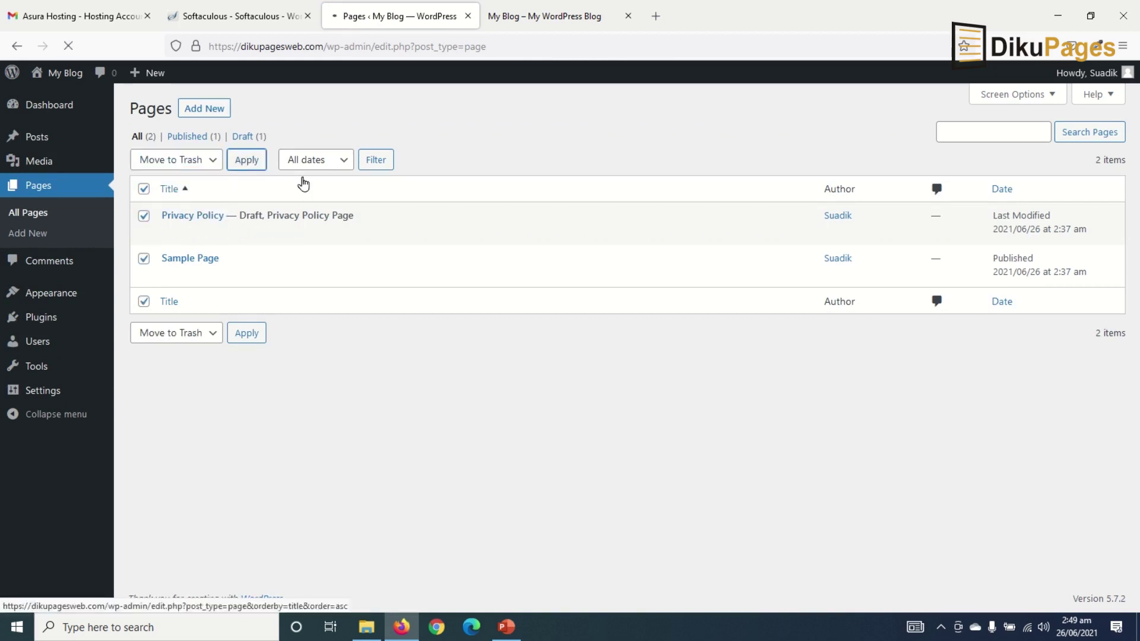
pyautogui.click(177, 180)
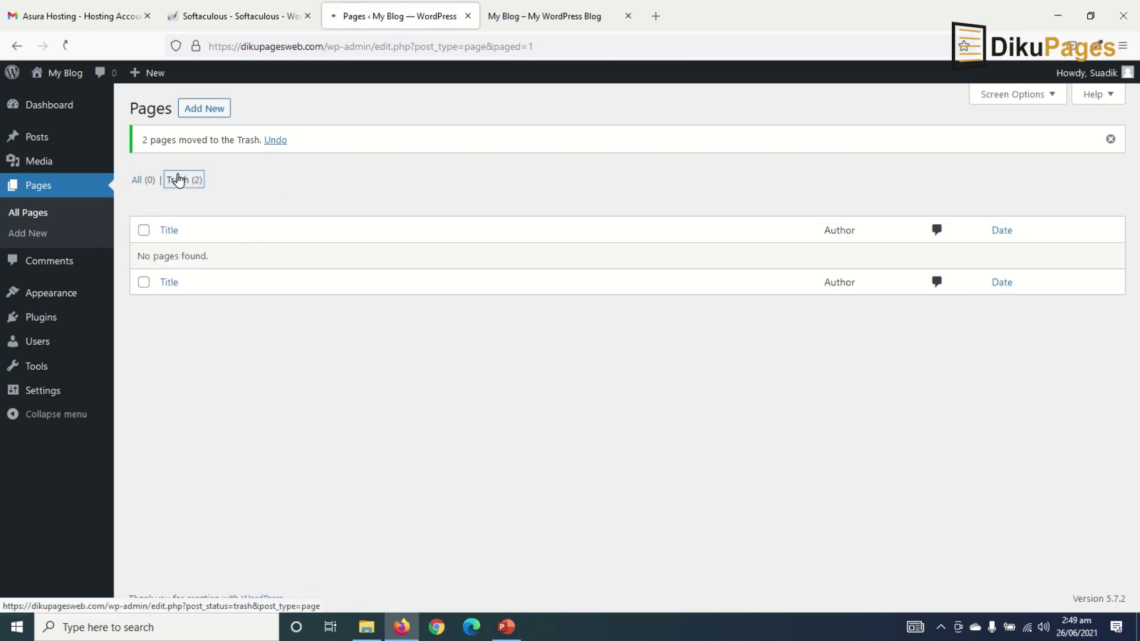
pyautogui.click(457, 162)
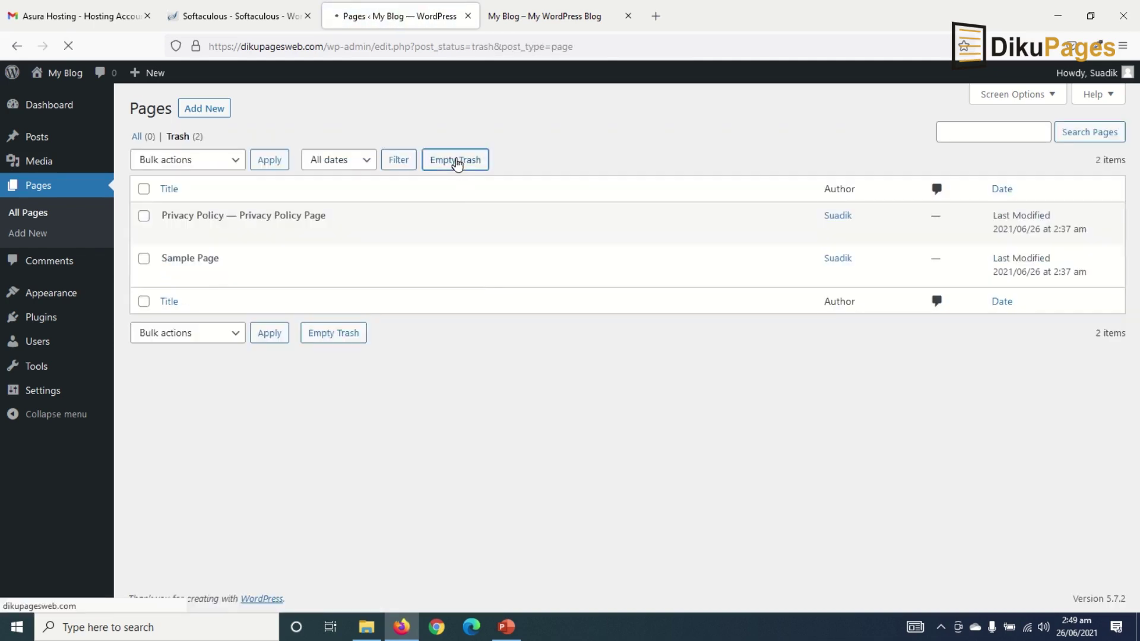
# Step: Delete the inactive Twenty Nineteen and Twenty Twenty themes, keeping only Twenty Twenty-One installed
pyautogui.click(50, 260)
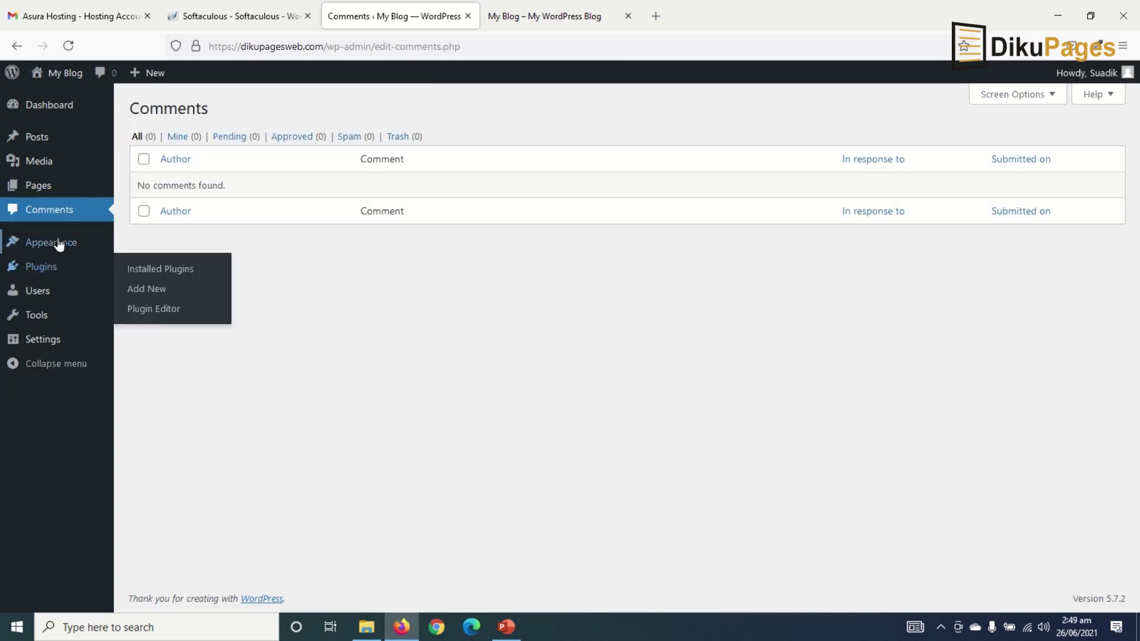
pyautogui.click(57, 242)
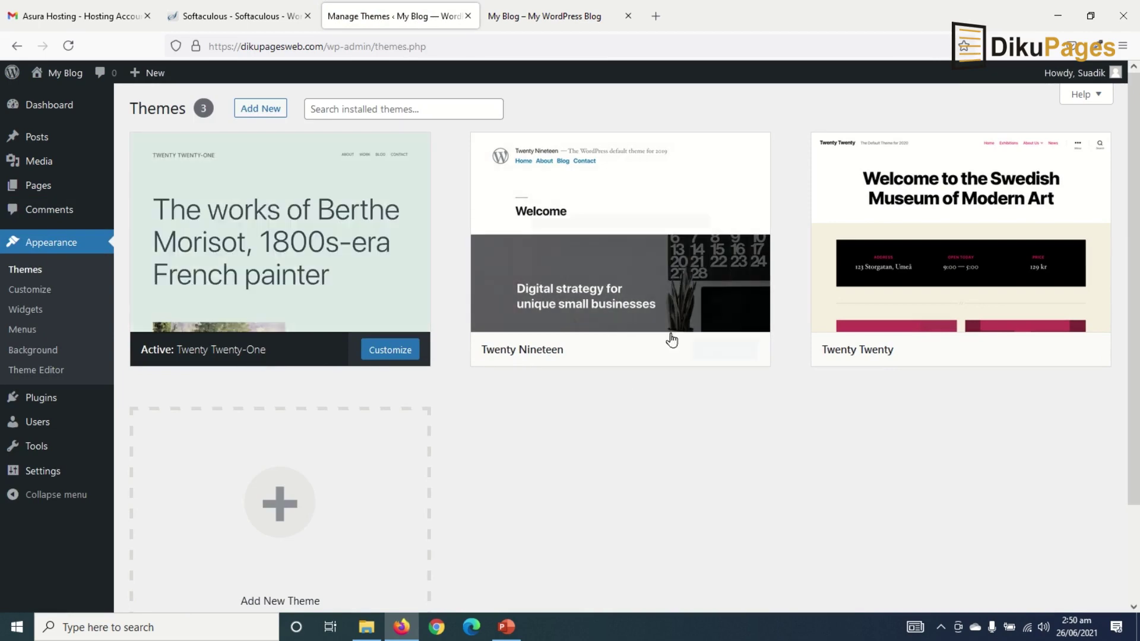
pyautogui.click(614, 220)
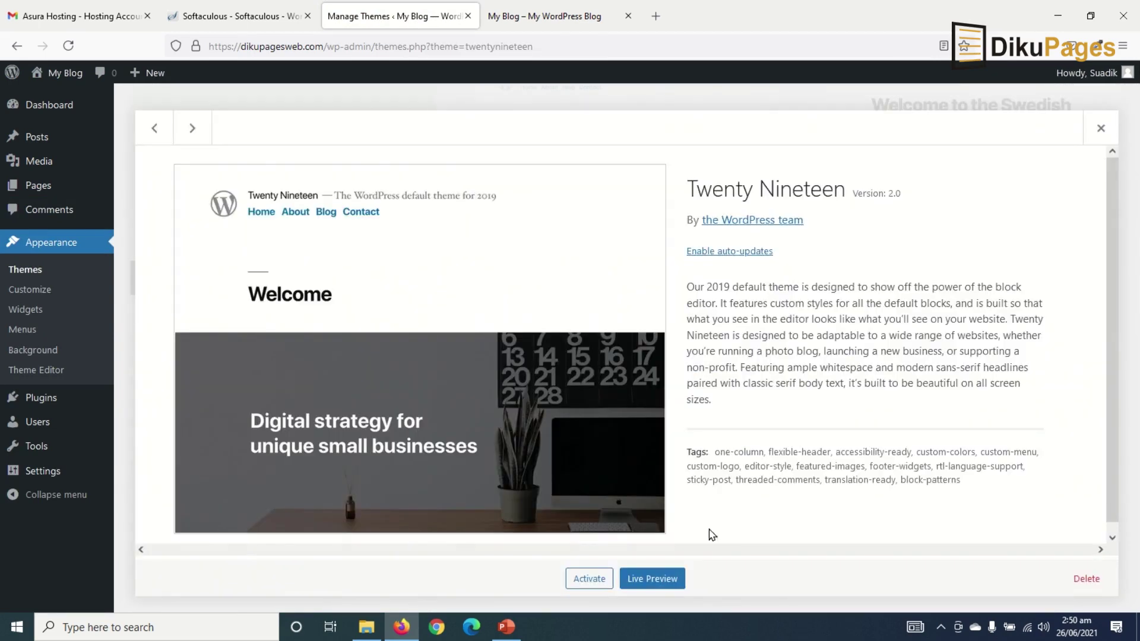
pyautogui.click(1097, 579)
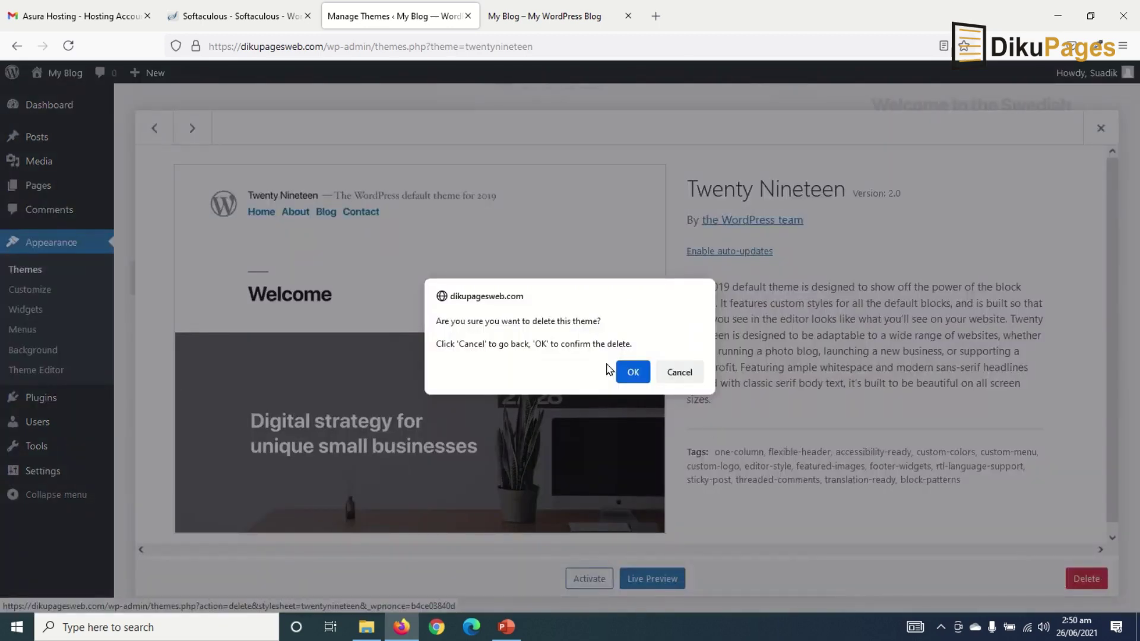
pyautogui.click(630, 372)
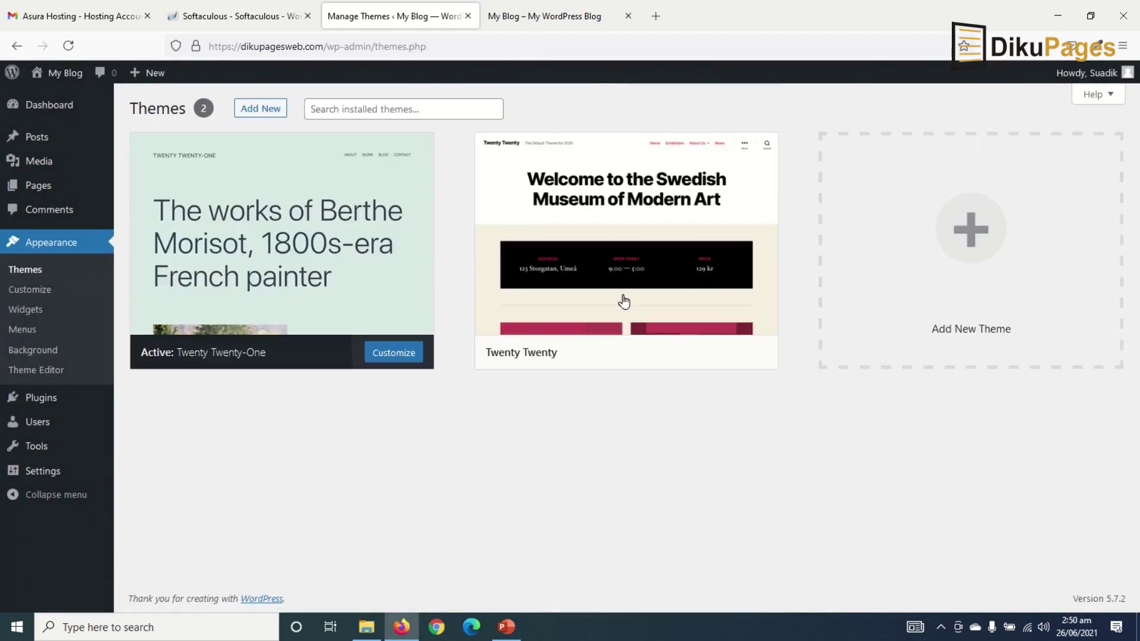
pyautogui.click(635, 258)
pyautogui.click(1095, 587)
pyautogui.click(633, 373)
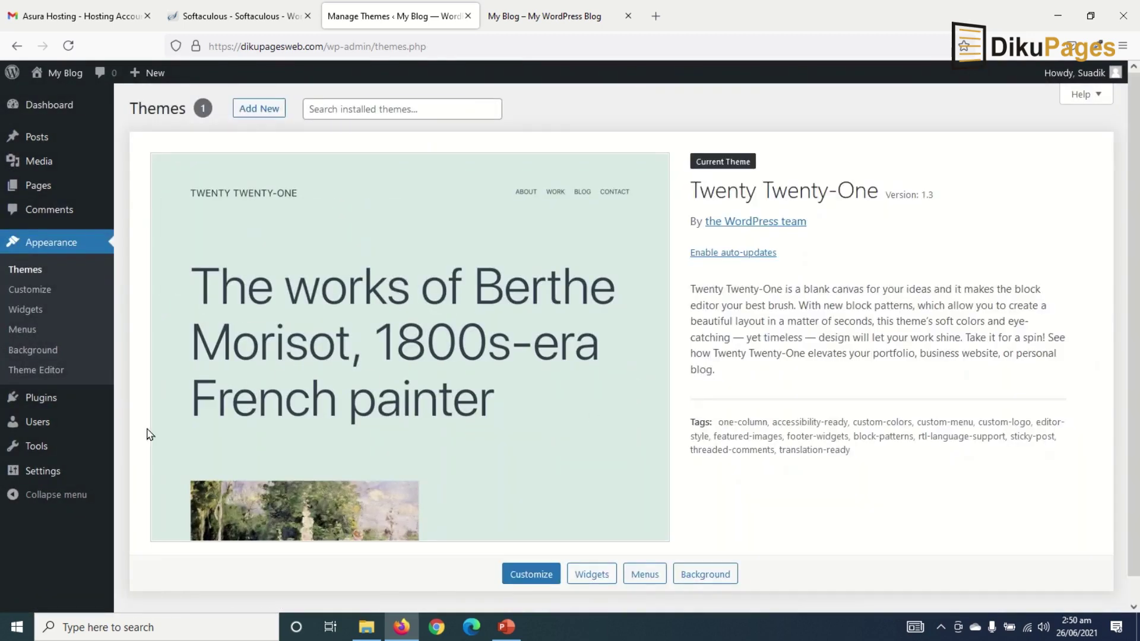
# Step: Delete the Akismet Anti-Spam and Hello Dolly plugins with one bulk action
pyautogui.click(65, 399)
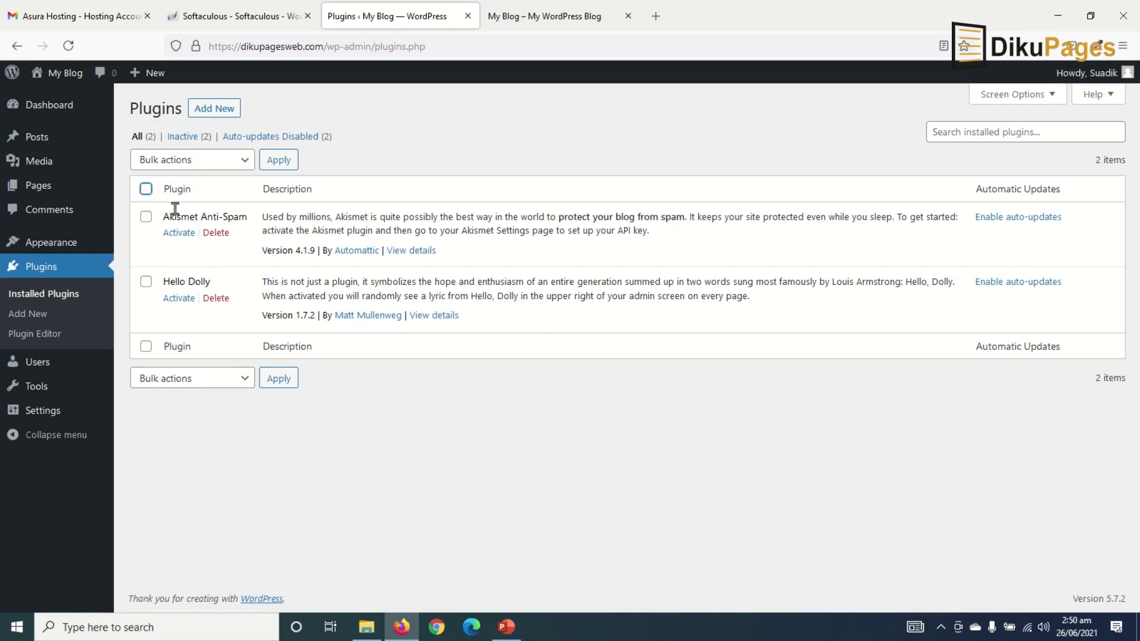
pyautogui.click(146, 190)
pyautogui.click(191, 164)
pyautogui.click(172, 264)
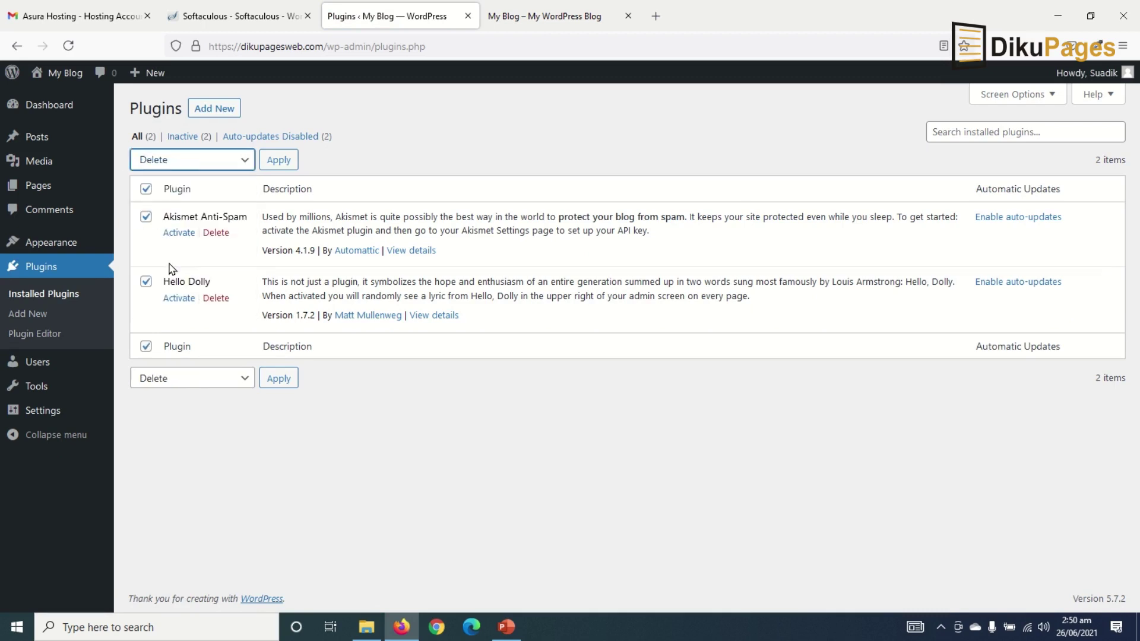
pyautogui.click(278, 160)
pyautogui.click(632, 369)
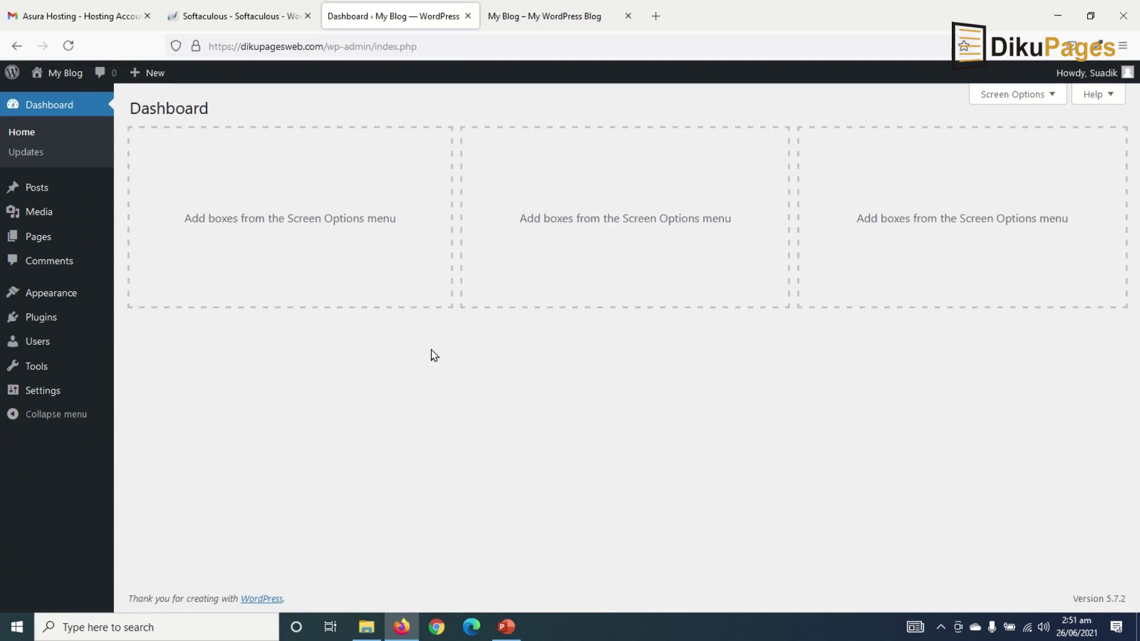
# Step: View the list of all users and open the administrator account's profile for editing
pyautogui.moveTo(41, 350)
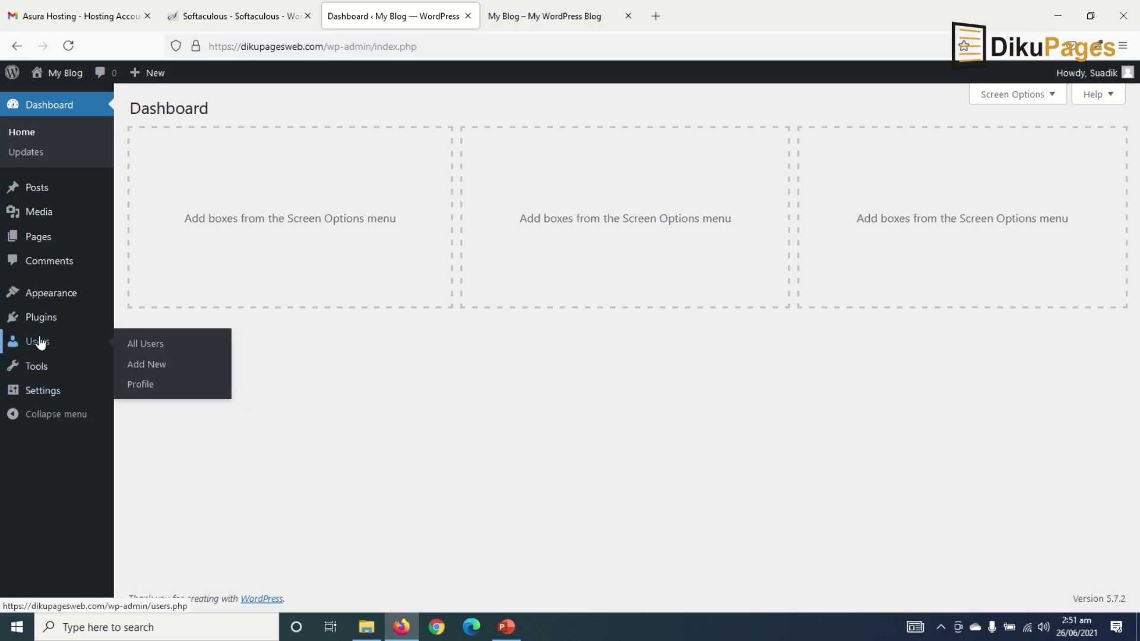
pyautogui.click(147, 349)
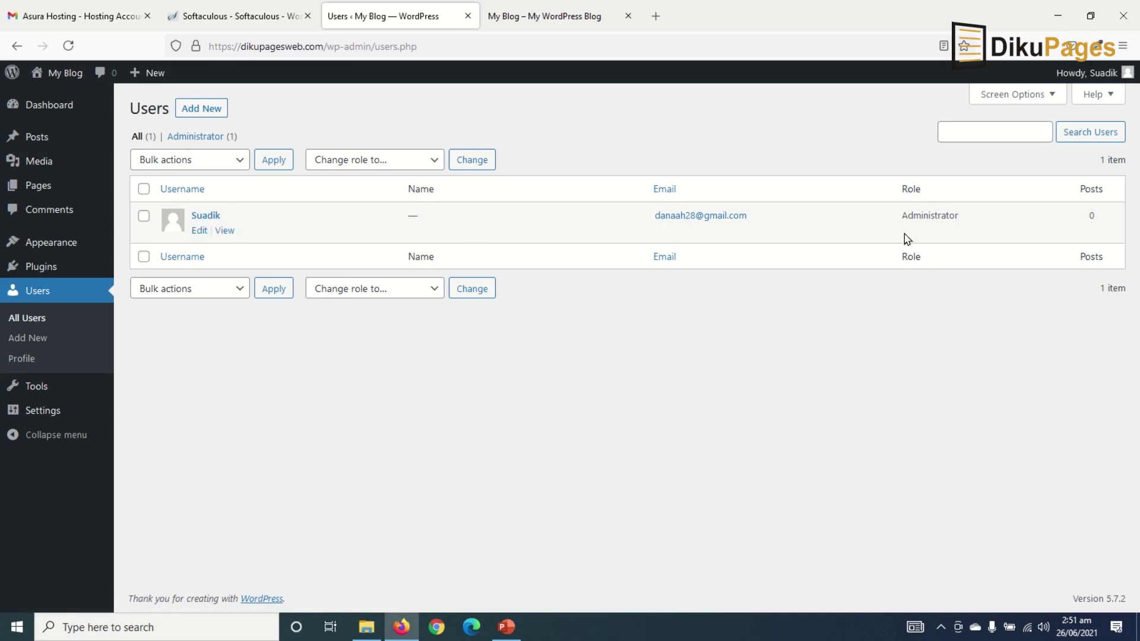
pyautogui.doubleClick(934, 216)
pyautogui.moveTo(1107, 76)
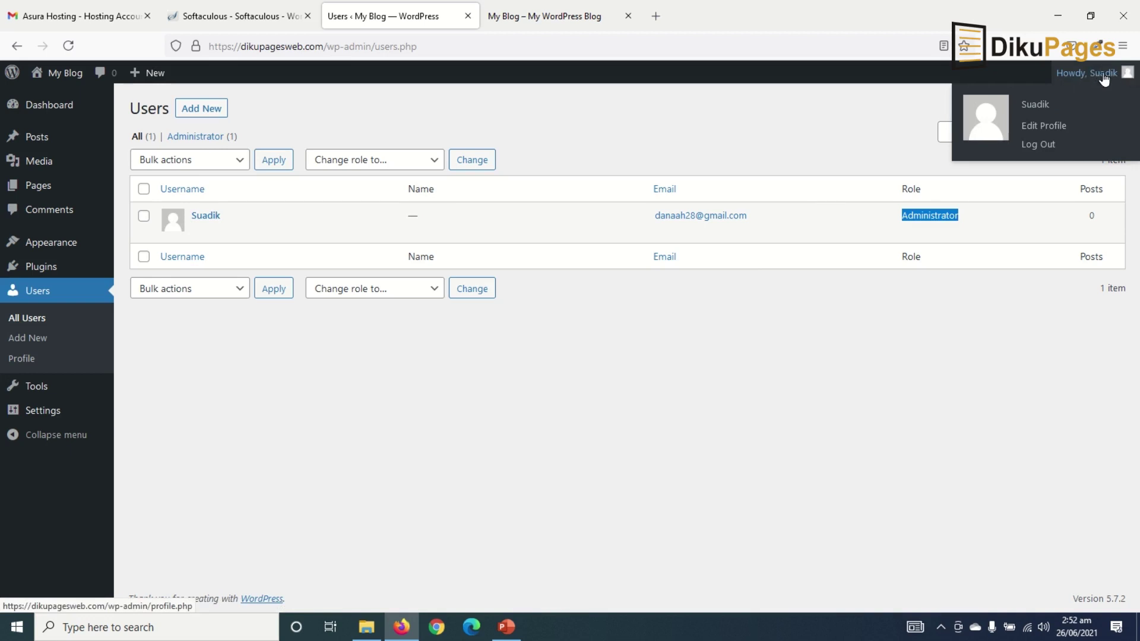
pyautogui.moveTo(224, 231)
pyautogui.click(196, 231)
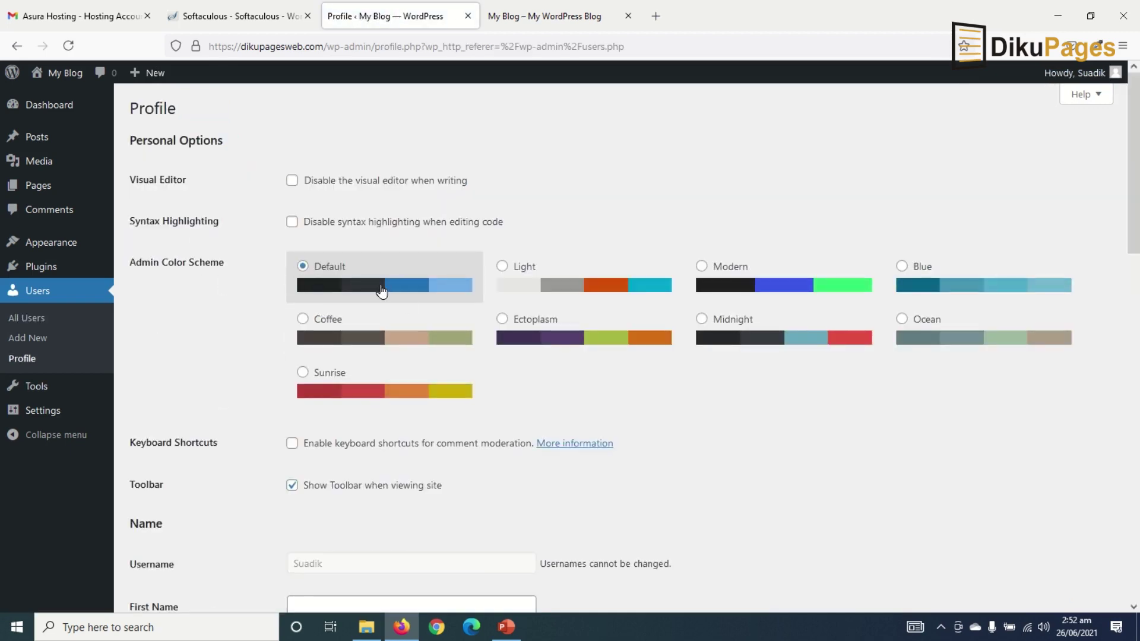
# Step: Preview the Light, Modern, Blue, Ectoplasm, Midnight, Ocean and Sunrise admin color schemes and return to Default
pyautogui.click(534, 280)
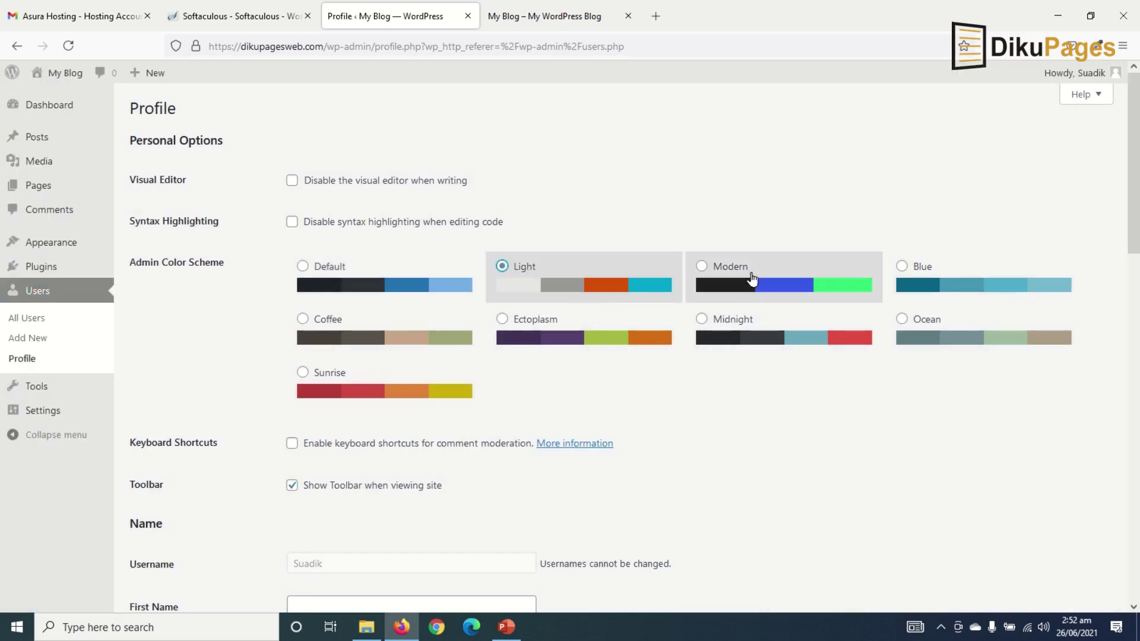
pyautogui.click(753, 279)
pyautogui.click(937, 269)
pyautogui.click(597, 331)
pyautogui.click(776, 331)
pyautogui.click(919, 334)
pyautogui.click(361, 385)
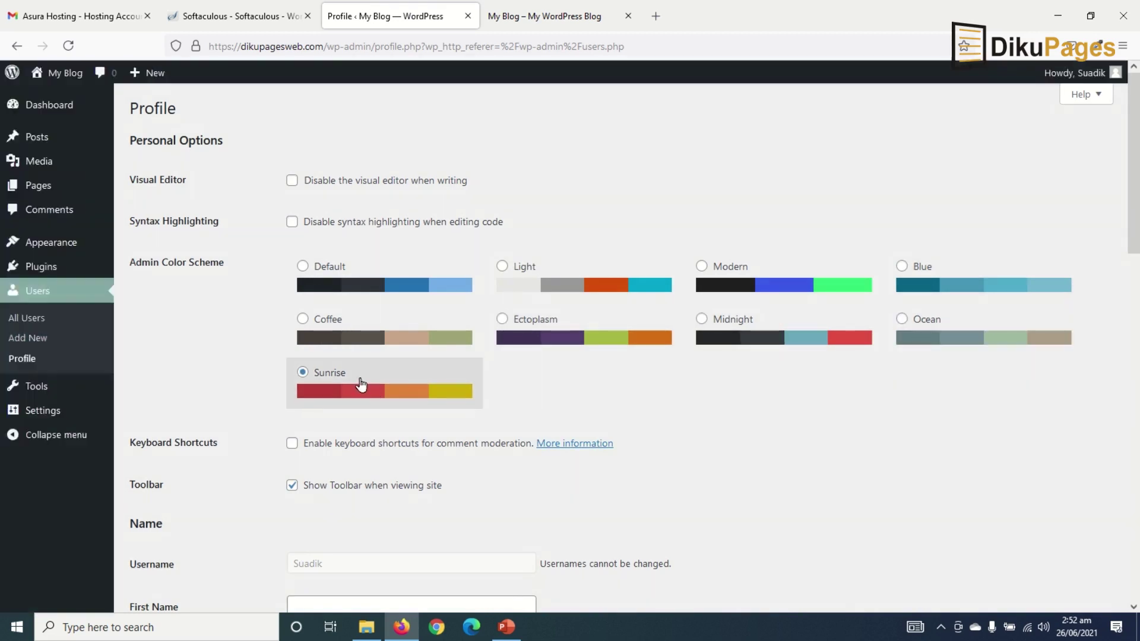
pyautogui.click(342, 276)
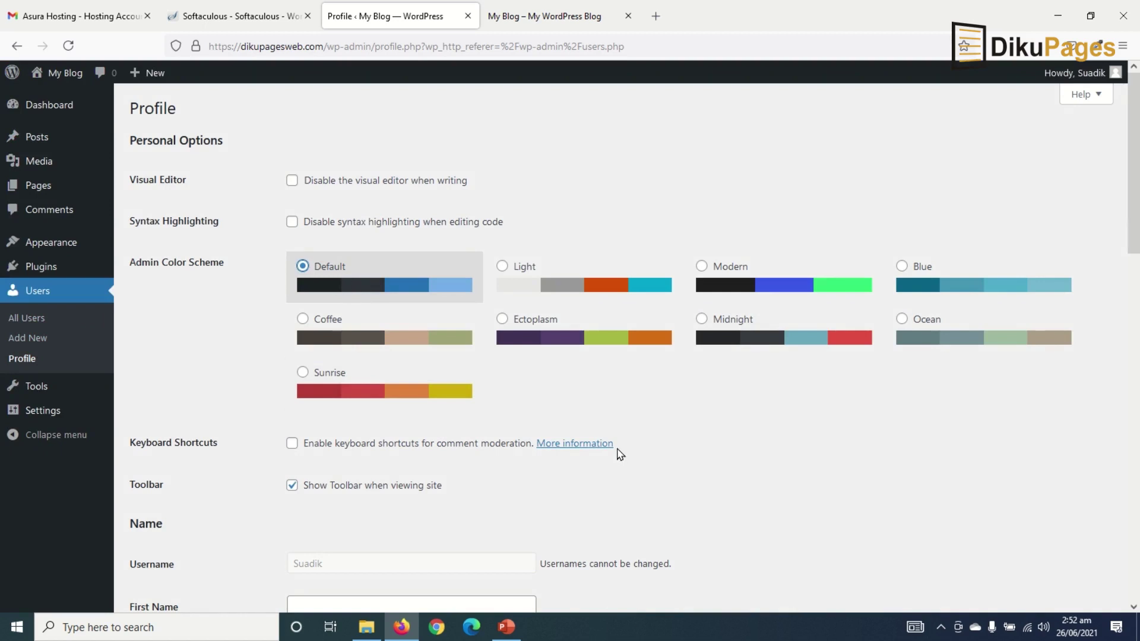
# Step: Fill in the administrator's first name and last name in the profile, keeping the existing nickname
pyautogui.scroll(-5, 621, 454)
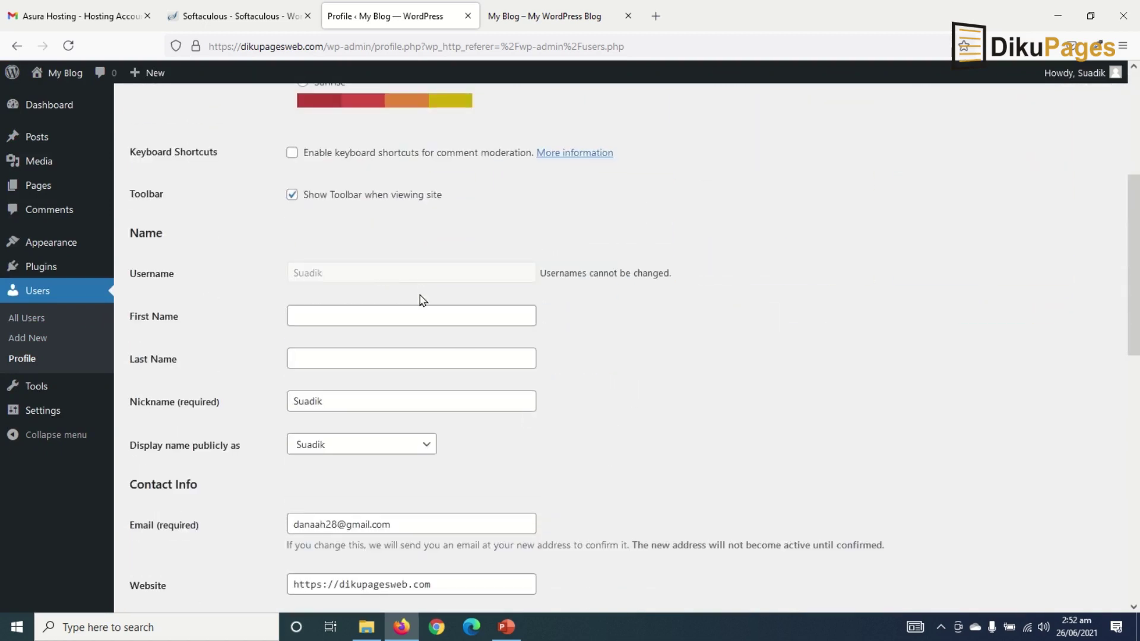
pyautogui.scroll(-1, 422, 300)
pyautogui.click(345, 243)
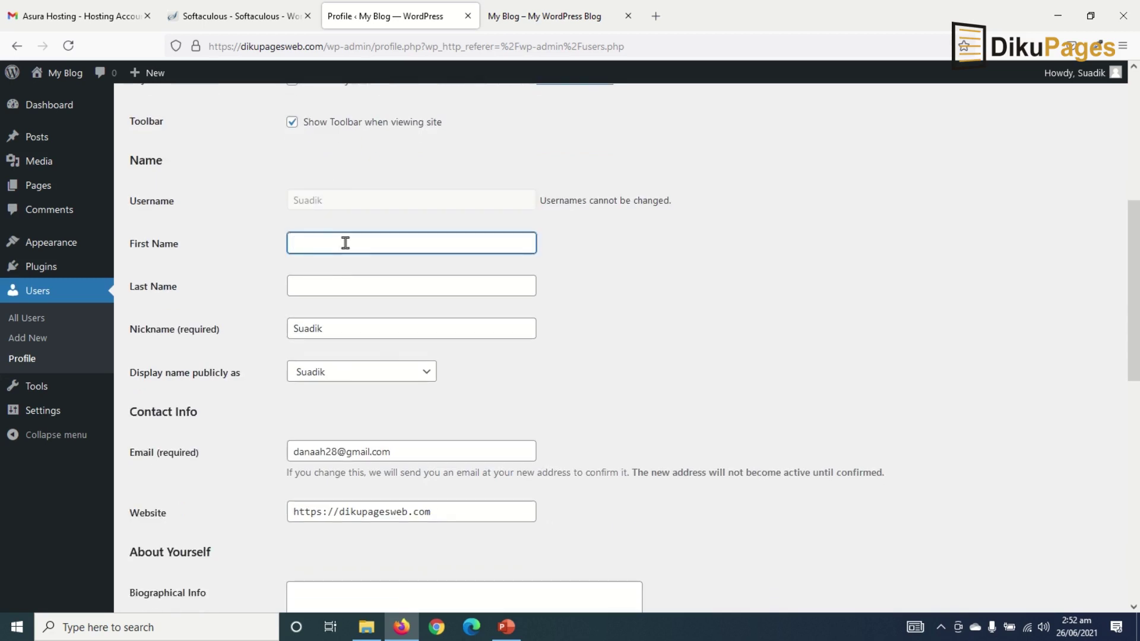
pyautogui.write('S')
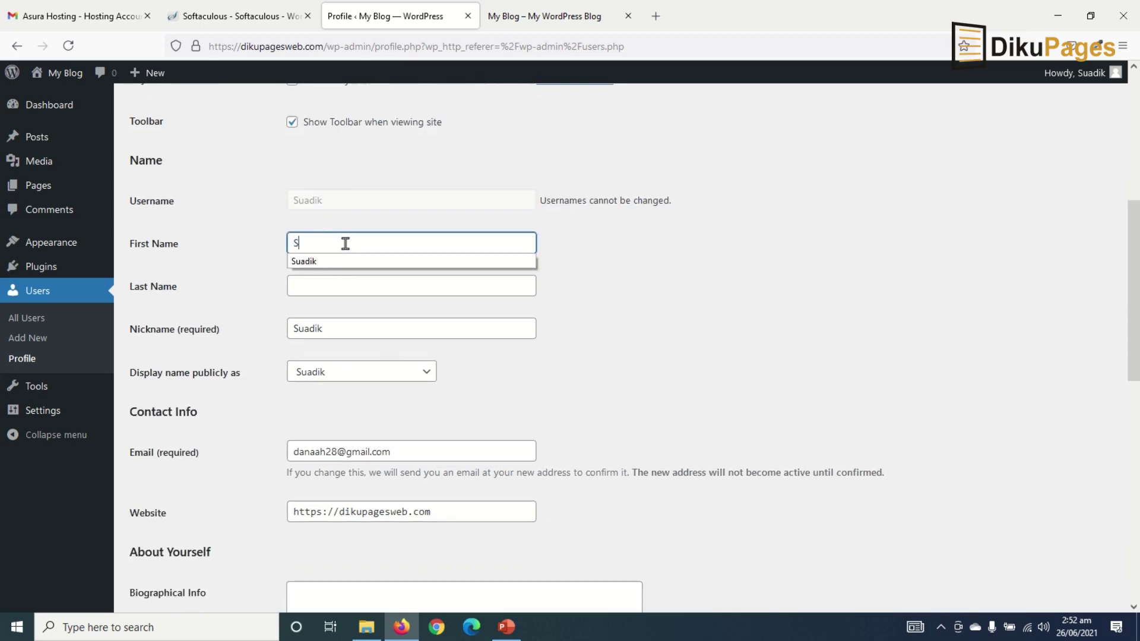
pyautogui.press('Down')
pyautogui.press('Tab')
pyautogui.write('A')
pyautogui.press('Down')
pyautogui.press('Tab')
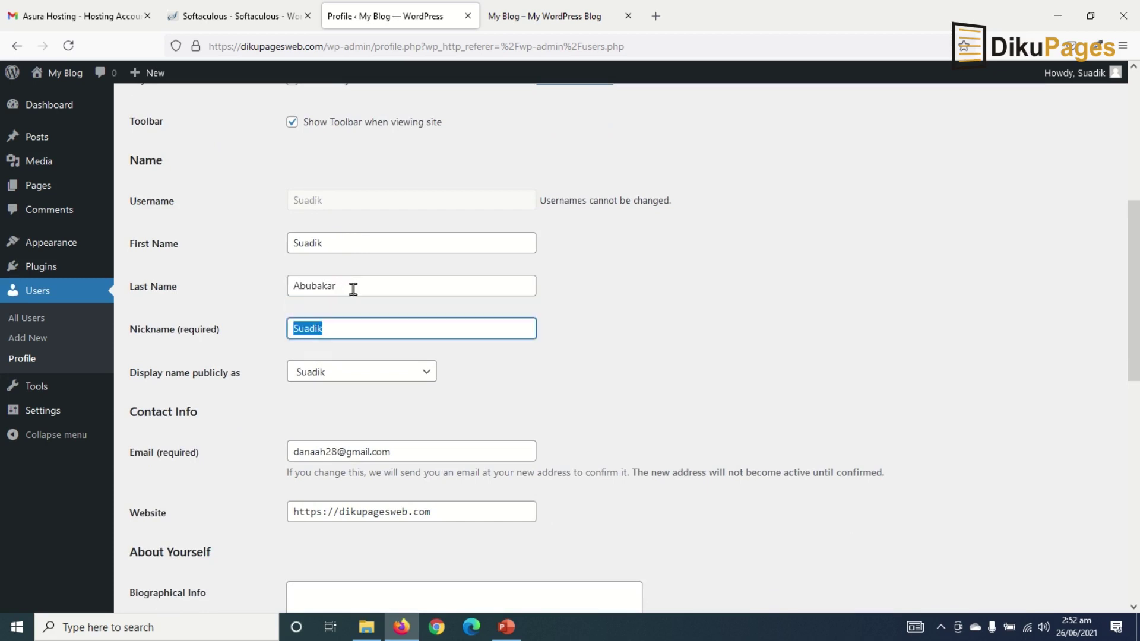
pyautogui.press('End')
# Step: Set the publicly displayed name to the administrator's first name followed by the last name
pyautogui.click(355, 373)
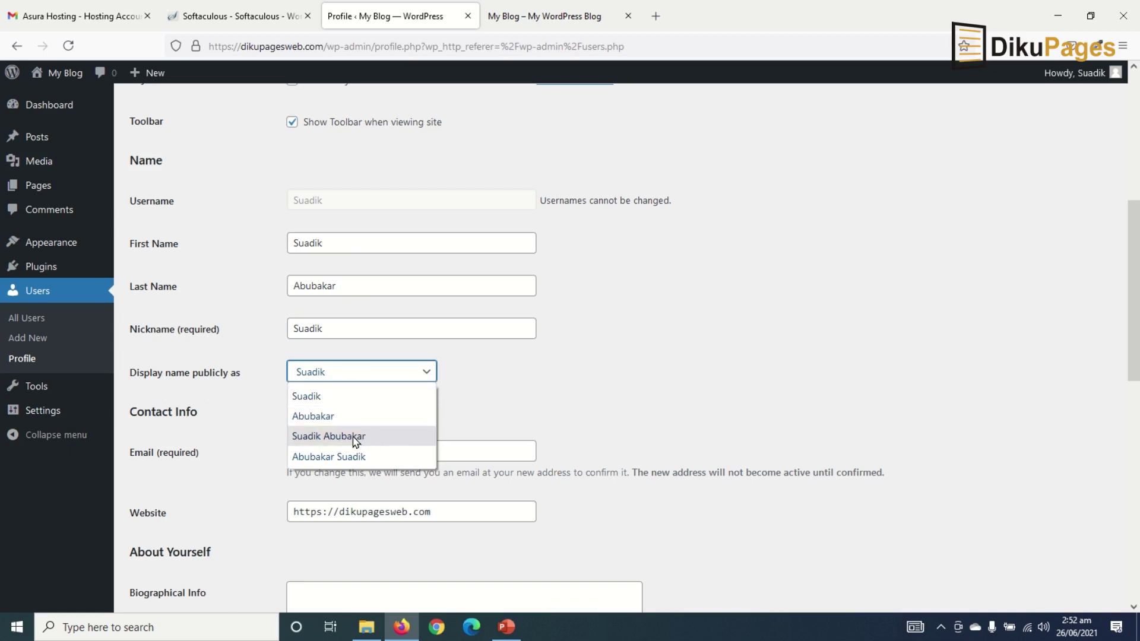
pyautogui.click(355, 437)
pyautogui.click(363, 374)
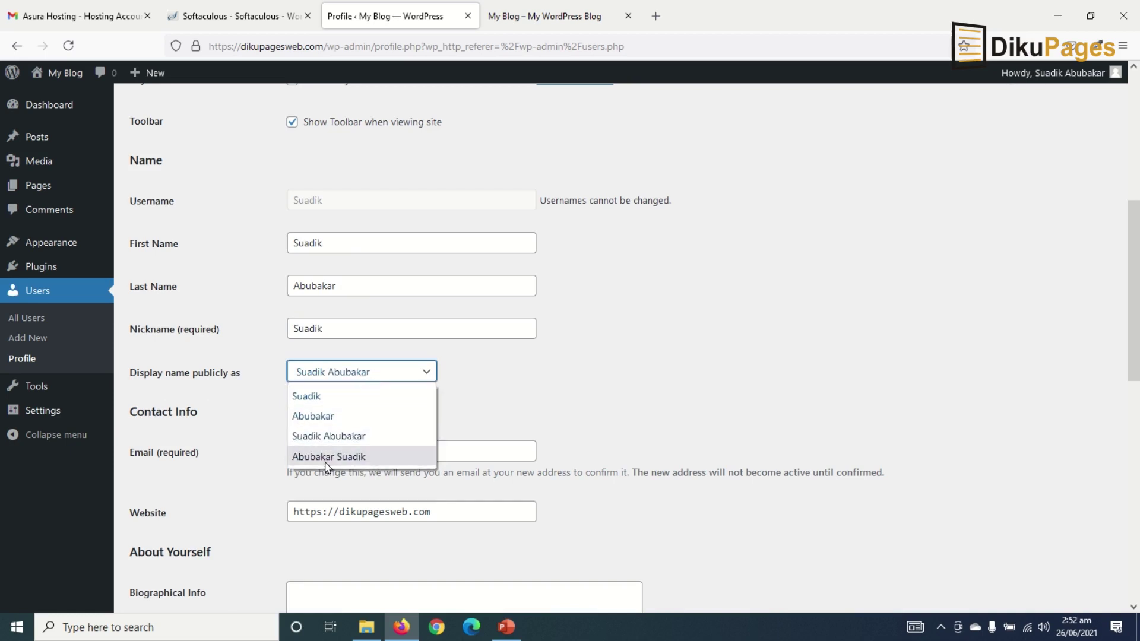
pyautogui.click(392, 240)
pyautogui.click(375, 242)
pyautogui.click(364, 279)
# Step: Review the email, website and biographical info fields of the administrator's profile
pyautogui.scroll(-2, 428, 369)
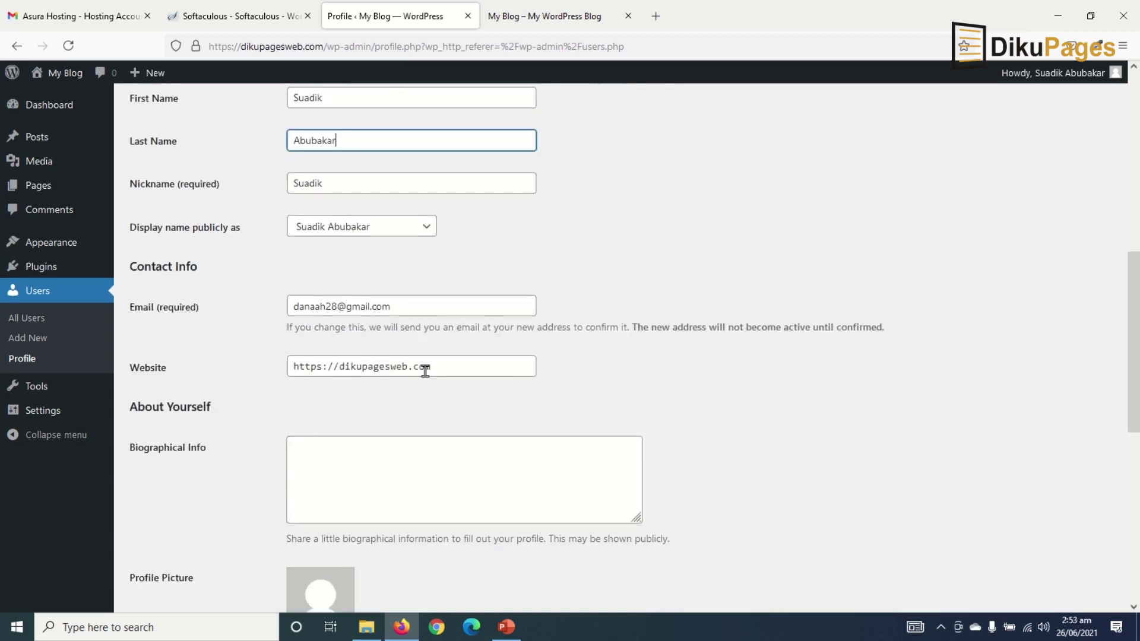
pyautogui.click(426, 310)
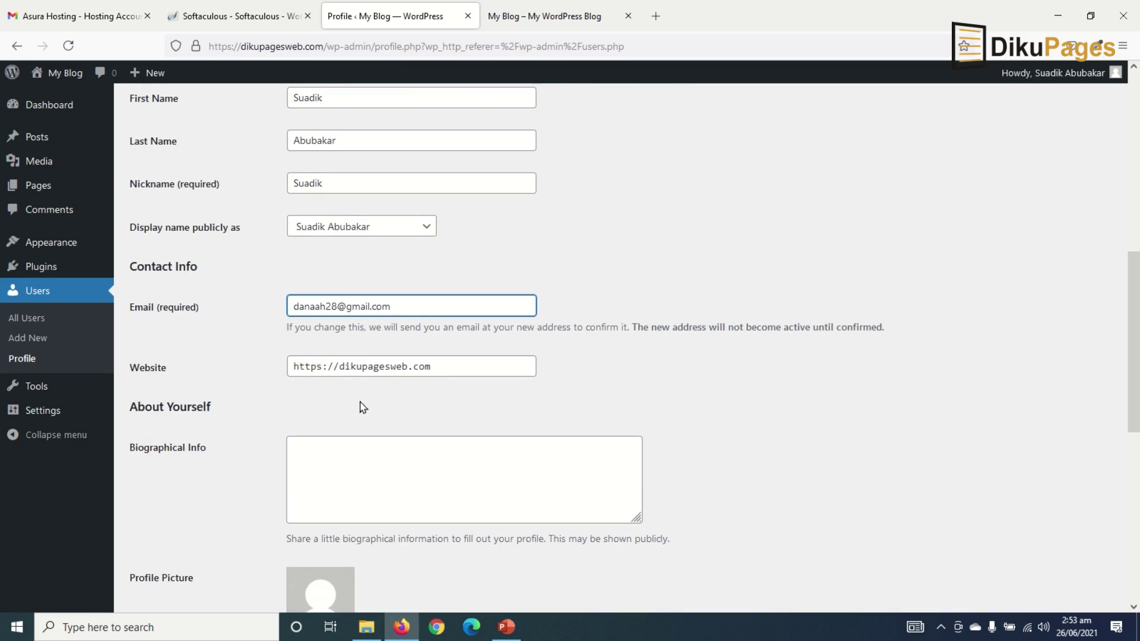
pyautogui.scroll(-1, 362, 402)
pyautogui.doubleClick(445, 290)
pyautogui.scroll(-2, 452, 365)
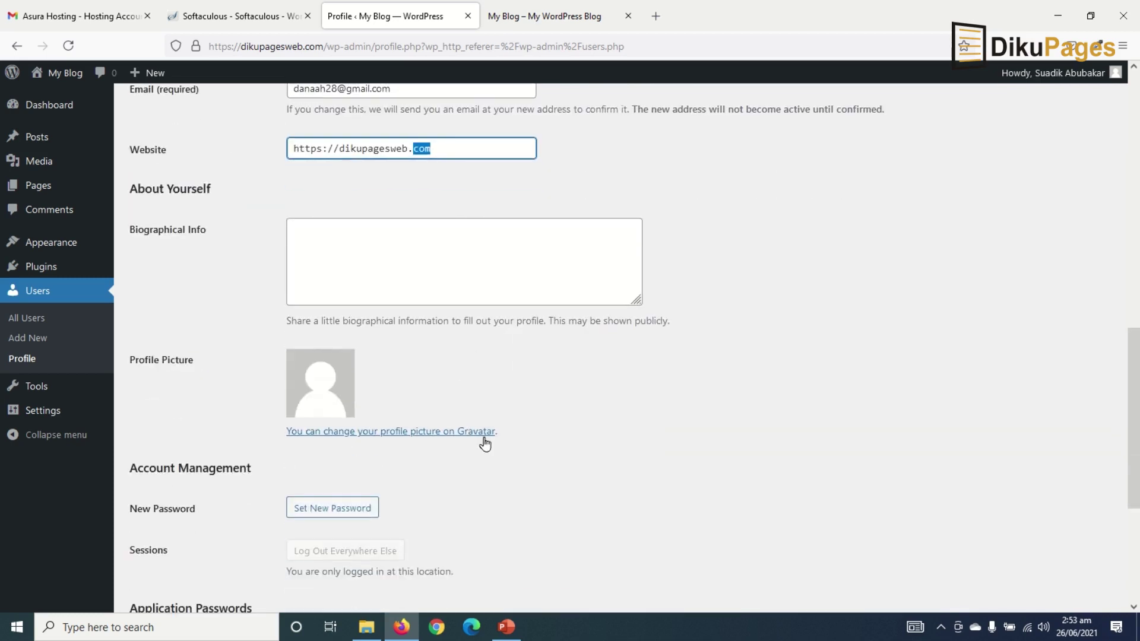
pyautogui.click(396, 260)
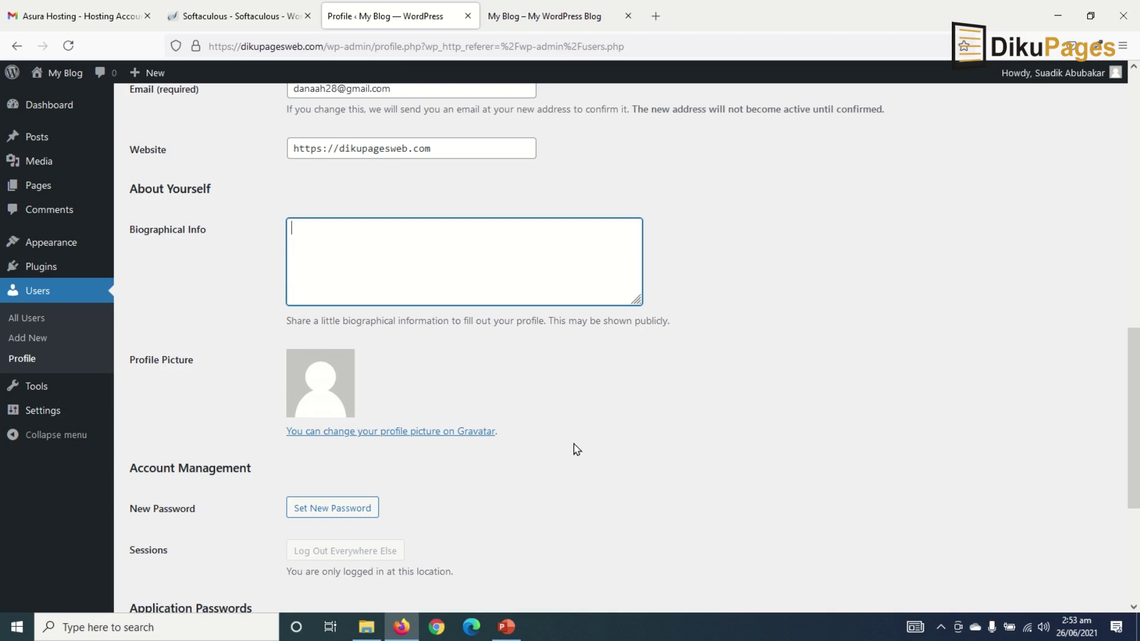
pyautogui.scroll(-1, 563, 428)
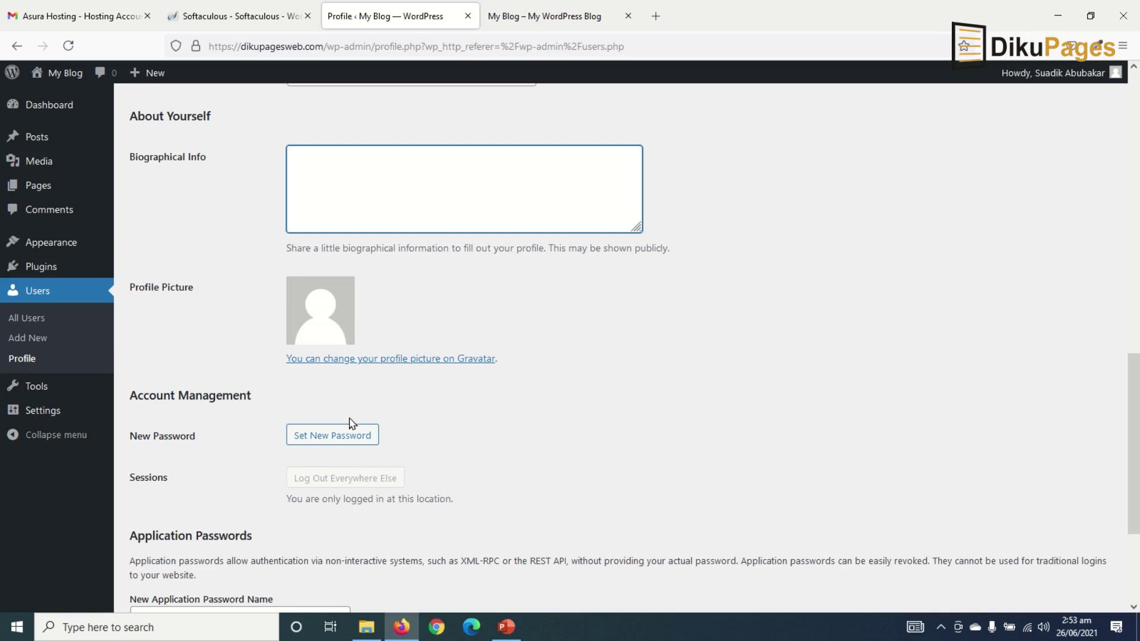
# Step: View the Gravatar site linked under the profile picture in a new tab, then return to check the profile's email field
pyautogui.rightClick(389, 360)
pyautogui.click(424, 369)
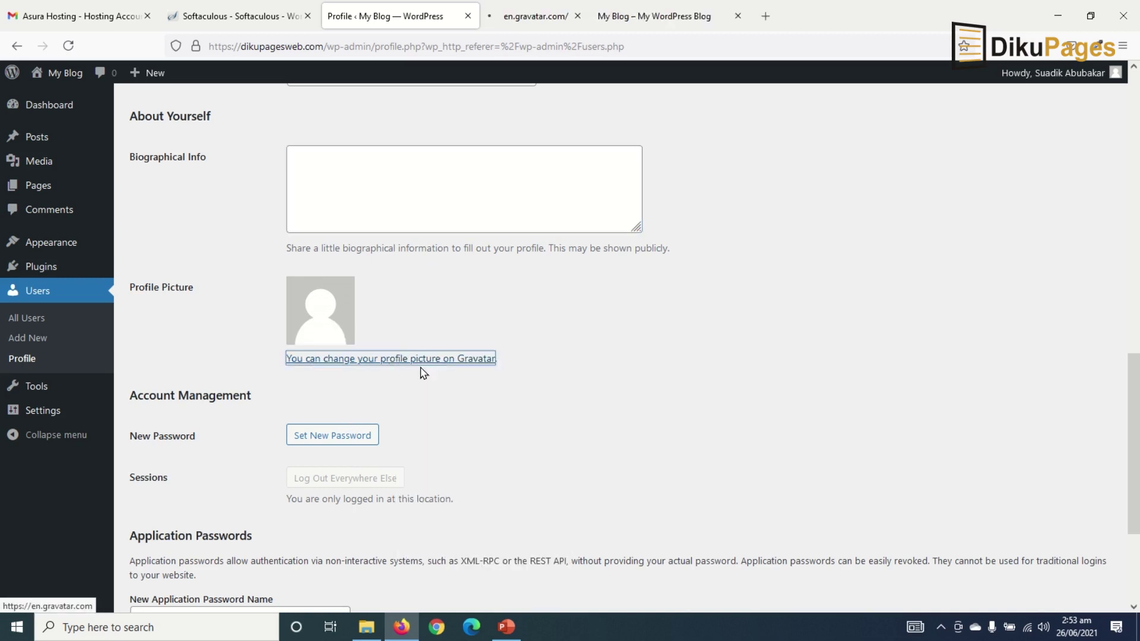
pyautogui.click(536, 18)
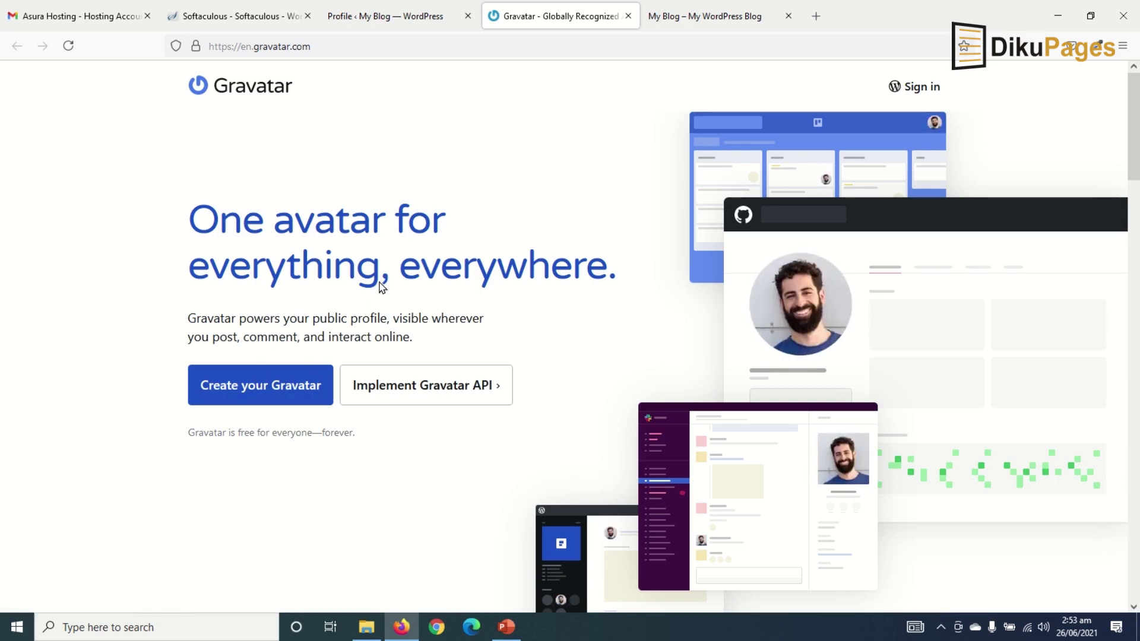
pyautogui.click(386, 17)
pyautogui.scroll(2, 387, 296)
pyautogui.click(413, 235)
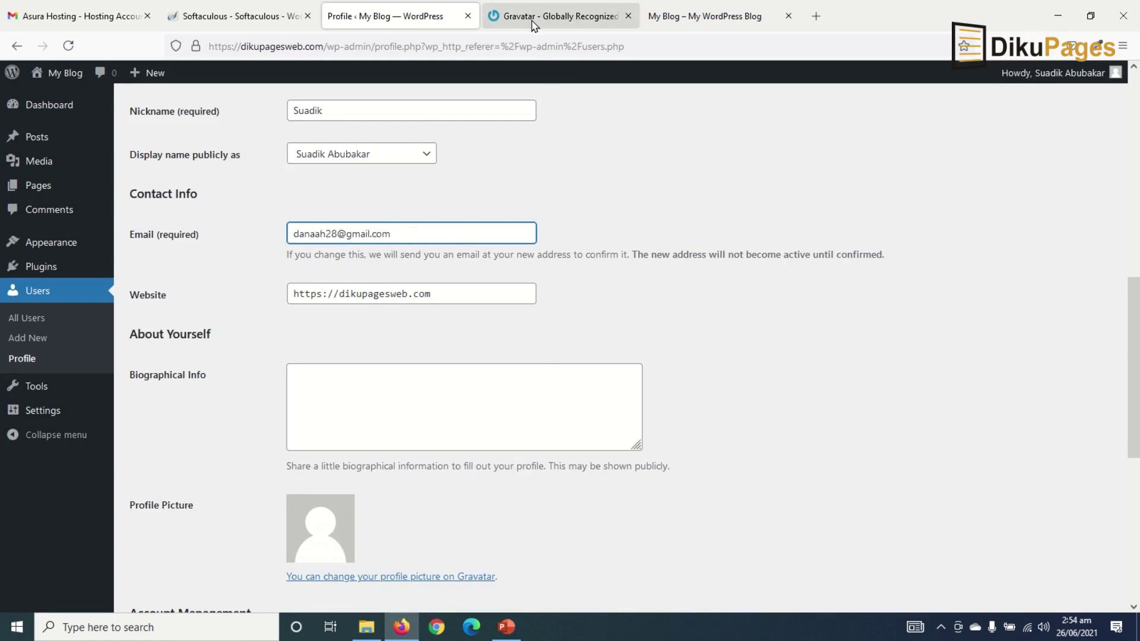
# Step: Save the administrator's profile with the updated name details
pyautogui.scroll(-3, 550, 328)
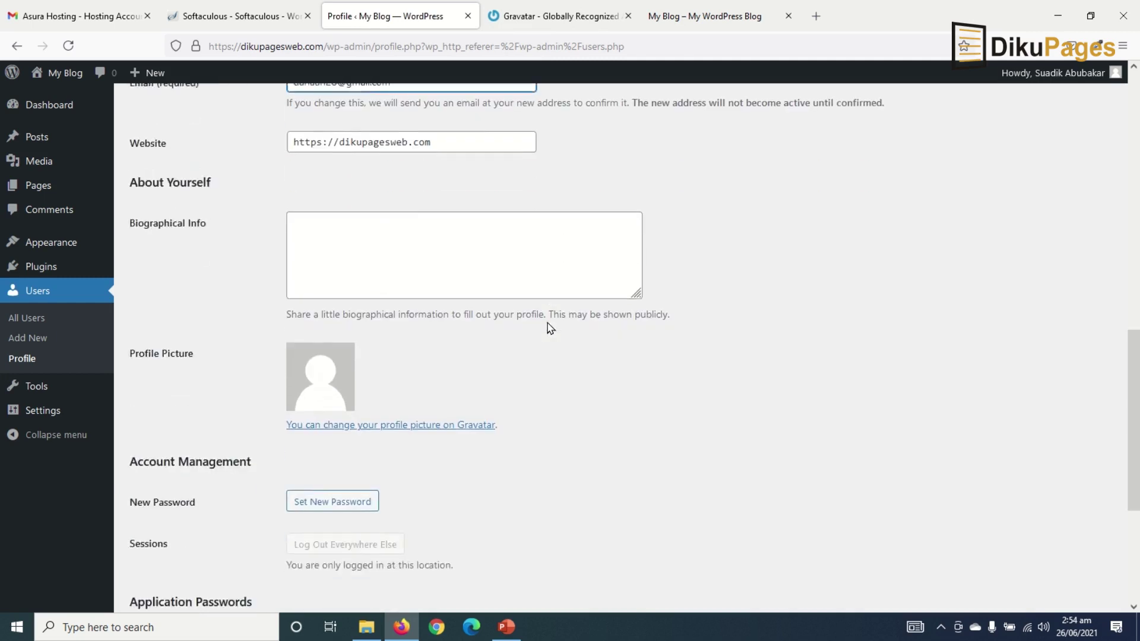
pyautogui.scroll(-1, 463, 412)
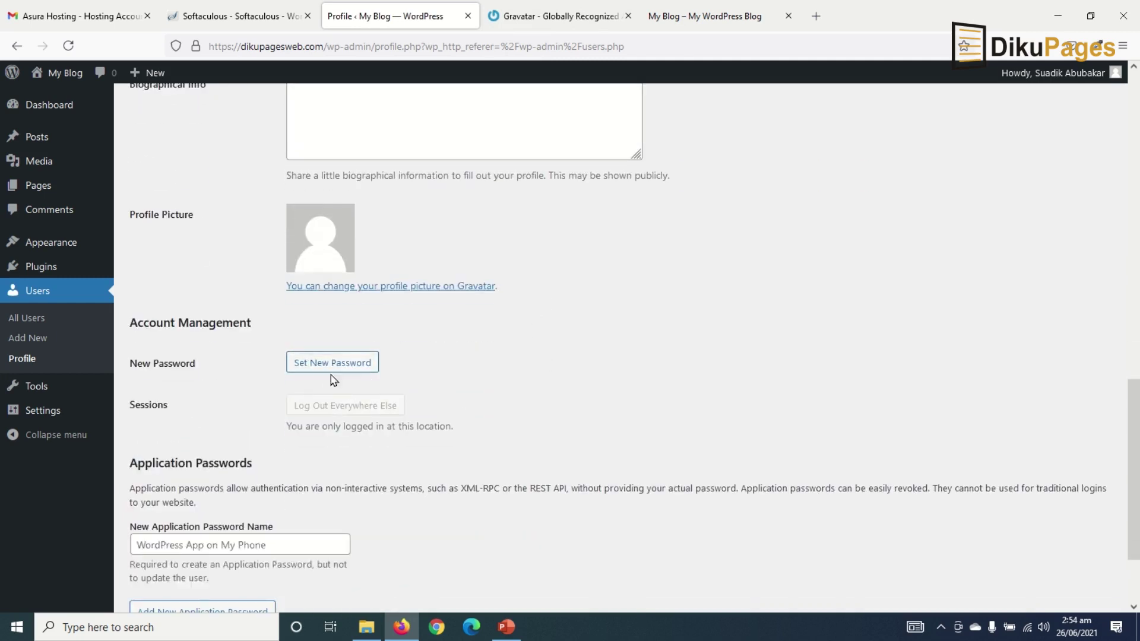
pyautogui.scroll(-2, 364, 381)
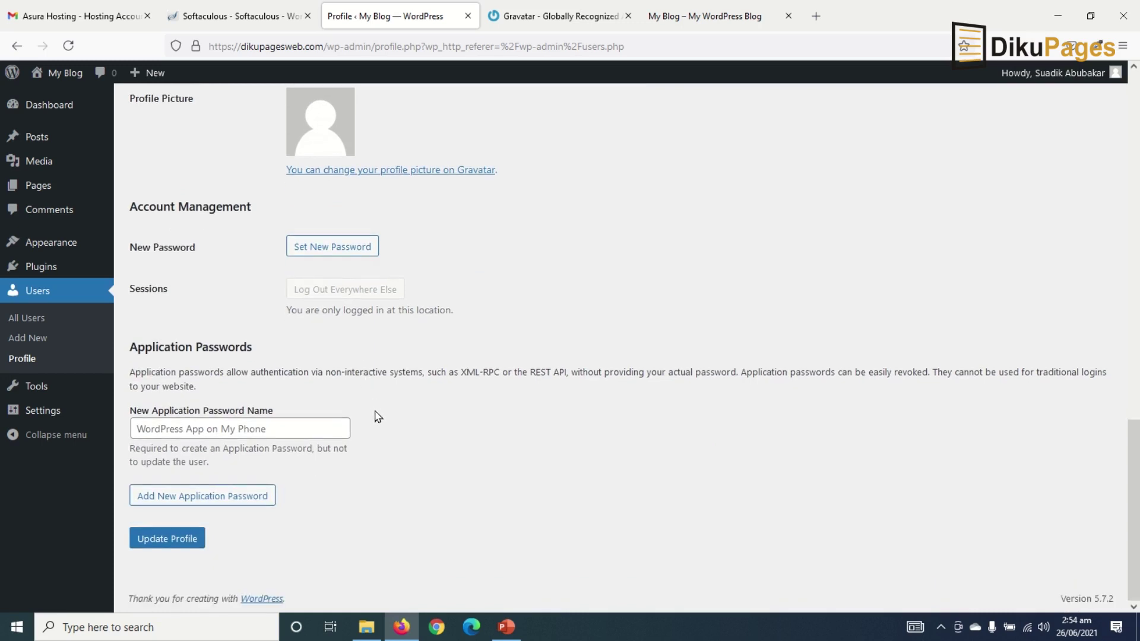
pyautogui.click(187, 542)
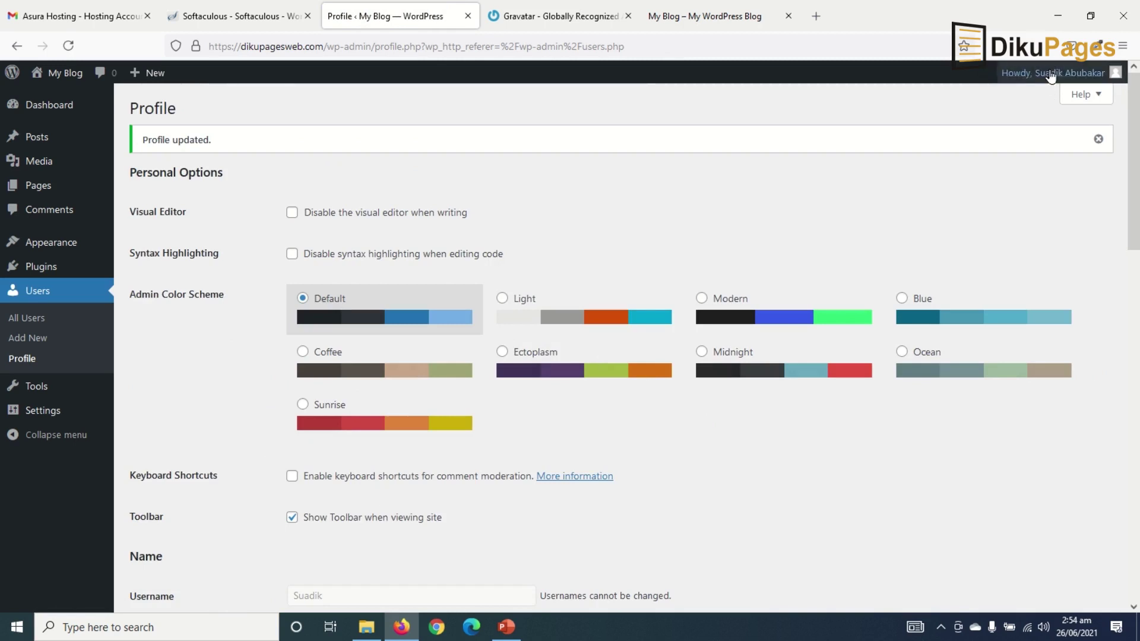
pyautogui.moveTo(1055, 74)
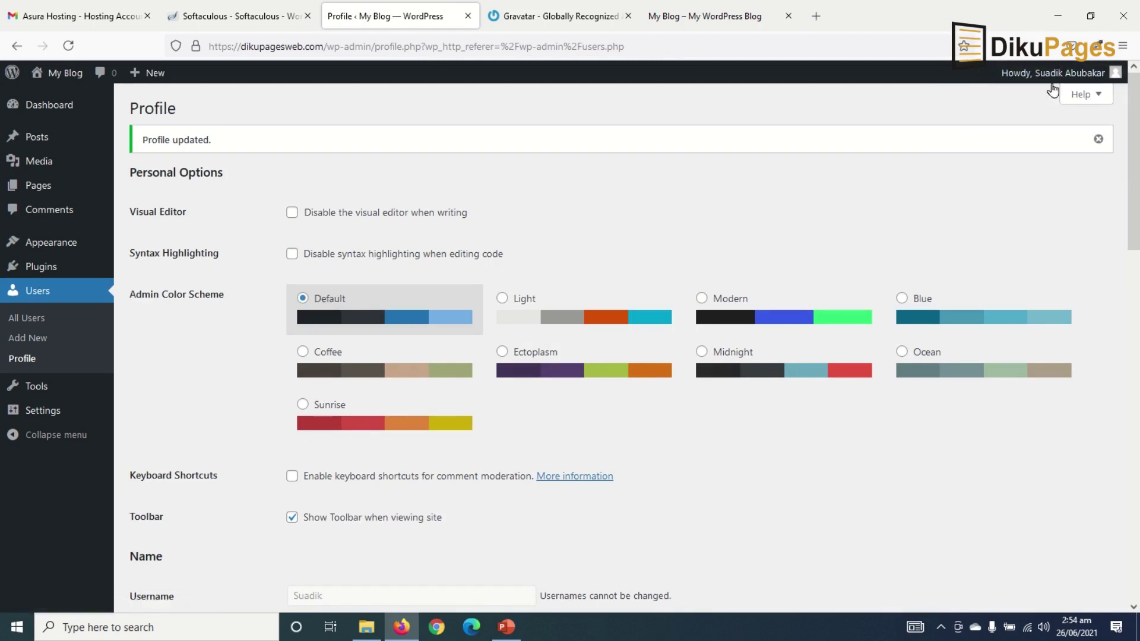
# Step: In the General settings, set the site title to "Imakan Collections" and the tagline to "Your Home of Quality Wears"
pyautogui.moveTo(47, 413)
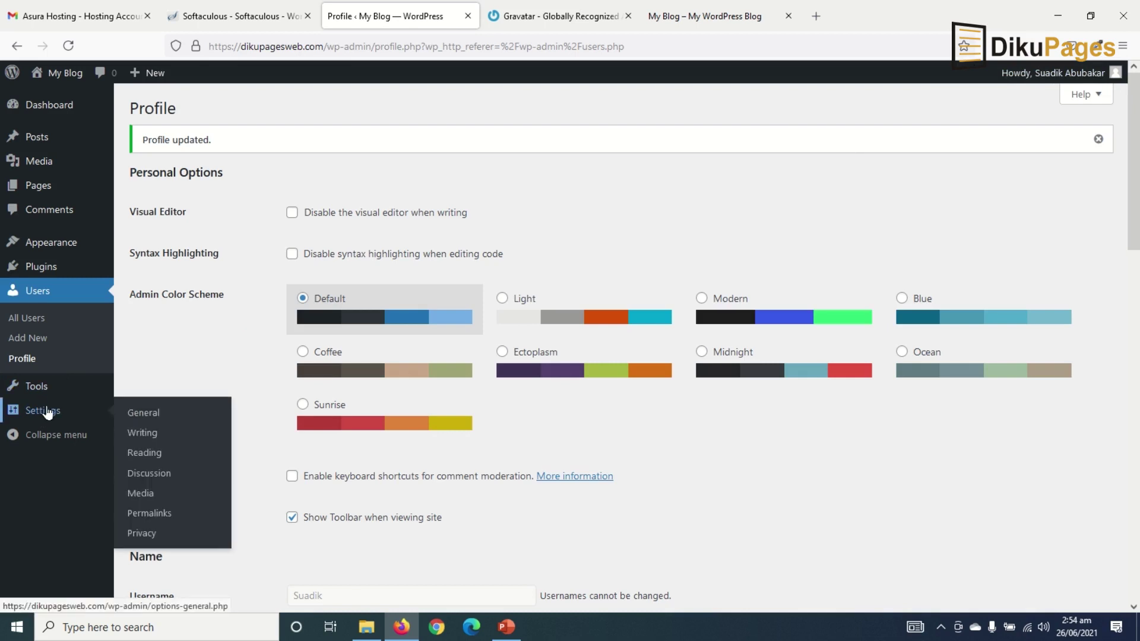
pyautogui.click(153, 415)
pyautogui.click(367, 145)
pyautogui.moveTo(341, 150); pyautogui.dragTo(226, 154)
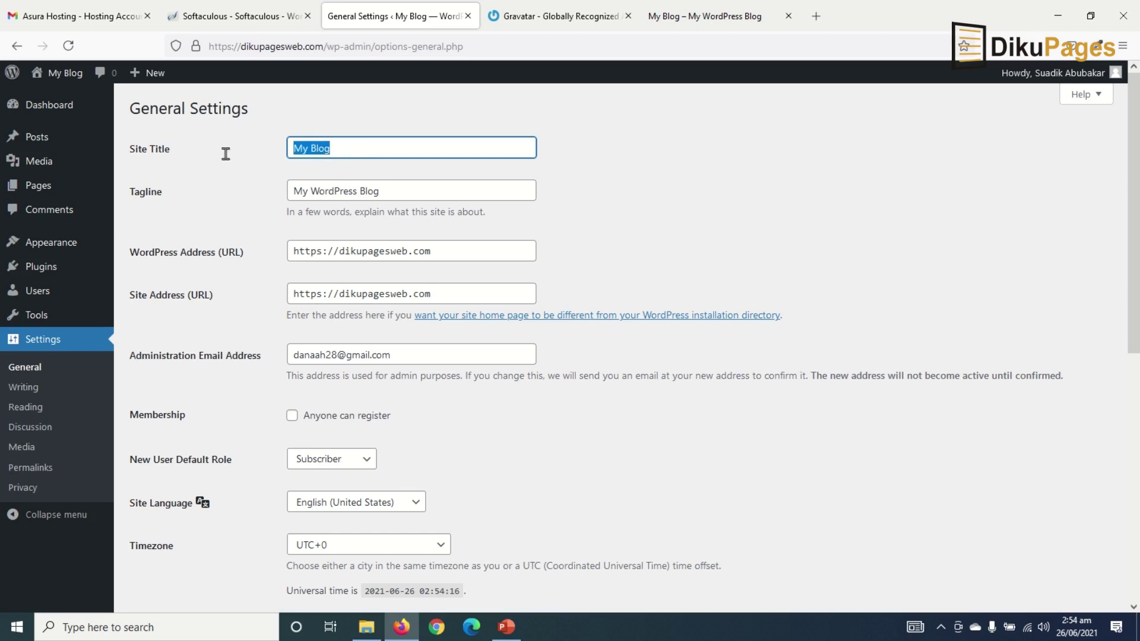
pyautogui.write('Im')
pyautogui.press('Down')
pyautogui.press('Tab')
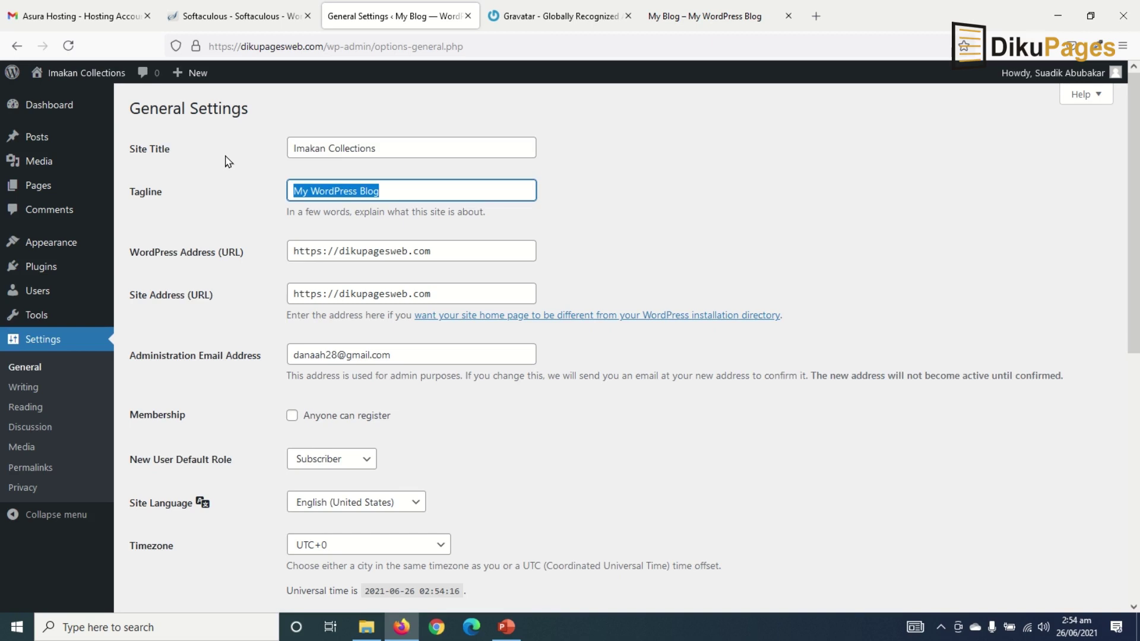
pyautogui.write('You')
pyautogui.press('Down')
pyautogui.press('Tab')
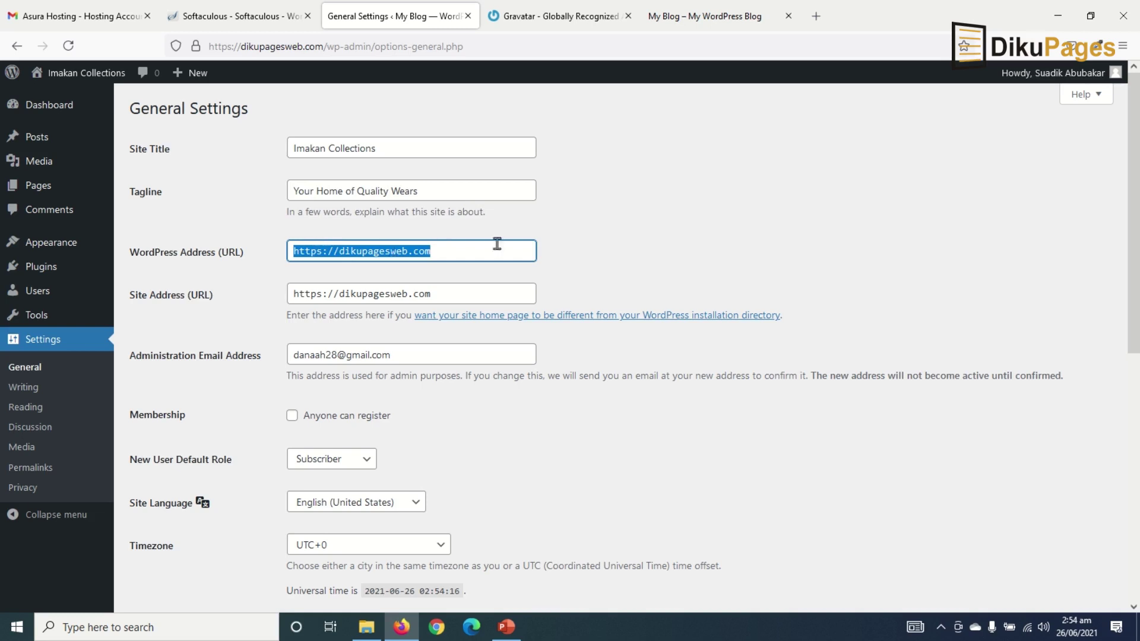
# Step: Check the browser's connection security, the https prefix in both site URLs and the administration email address
pyautogui.click(273, 257)
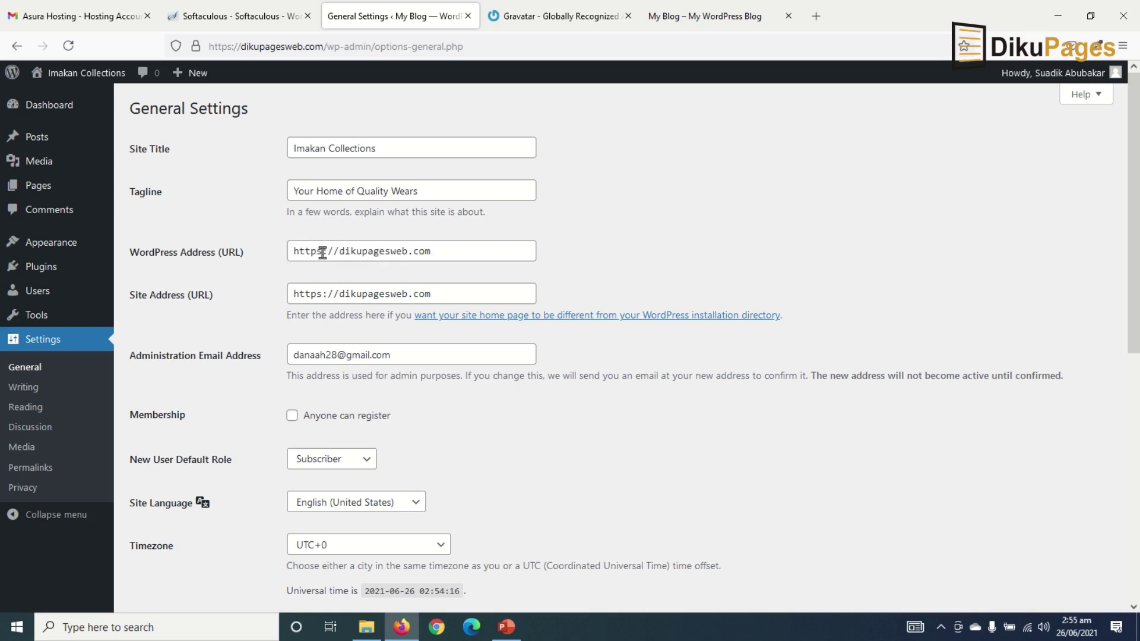
pyautogui.click(196, 47)
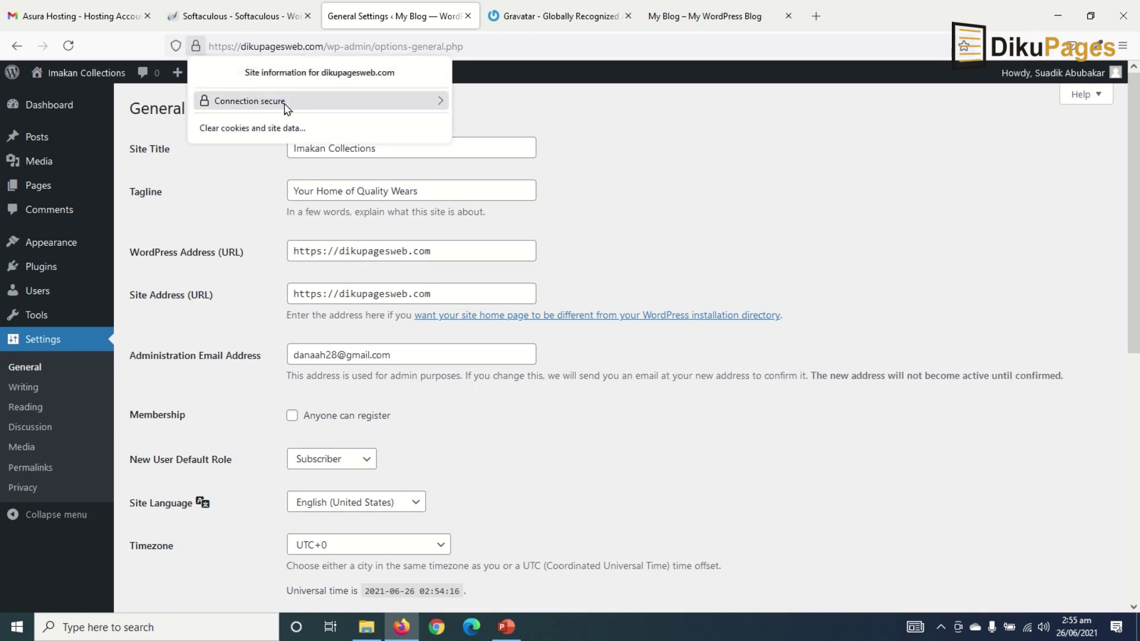
pyautogui.click(542, 234)
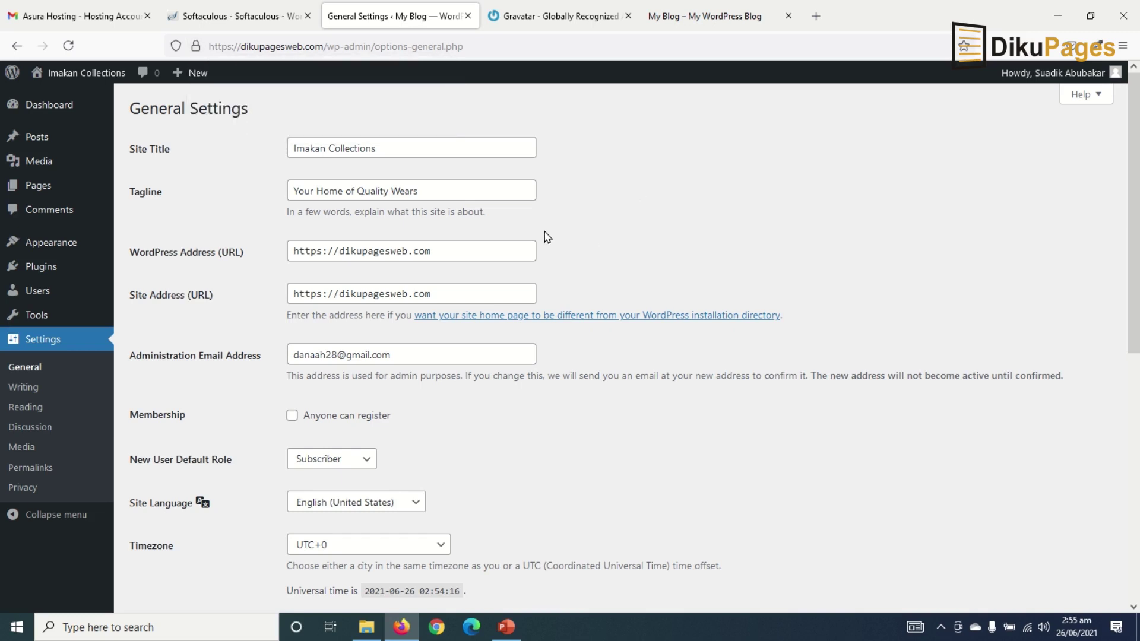
pyautogui.click(324, 253)
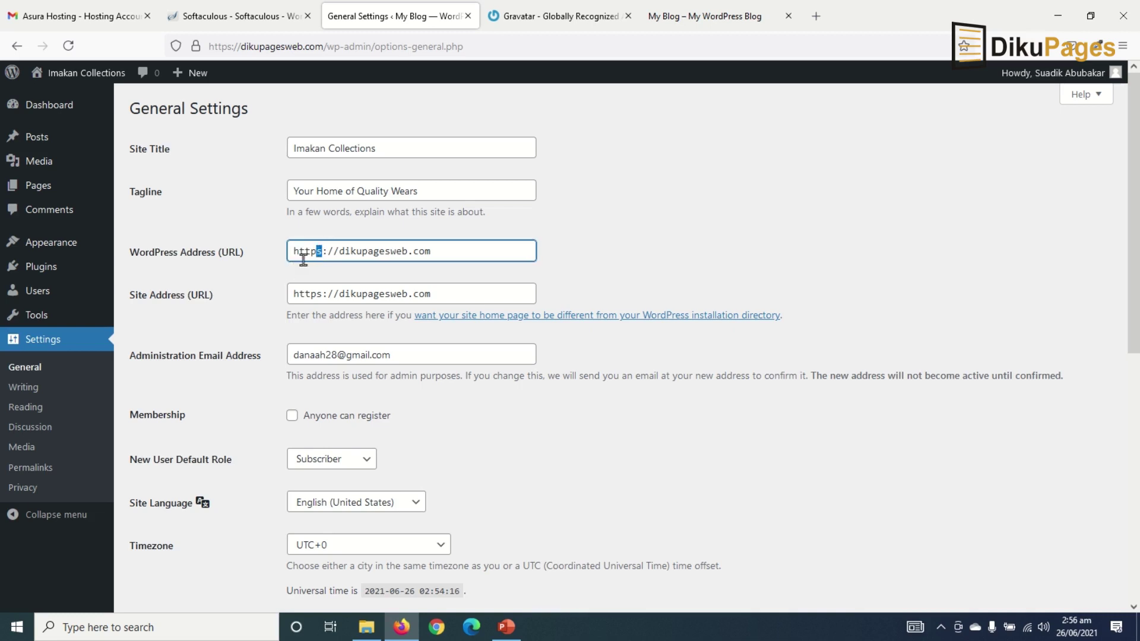
pyautogui.click(324, 294)
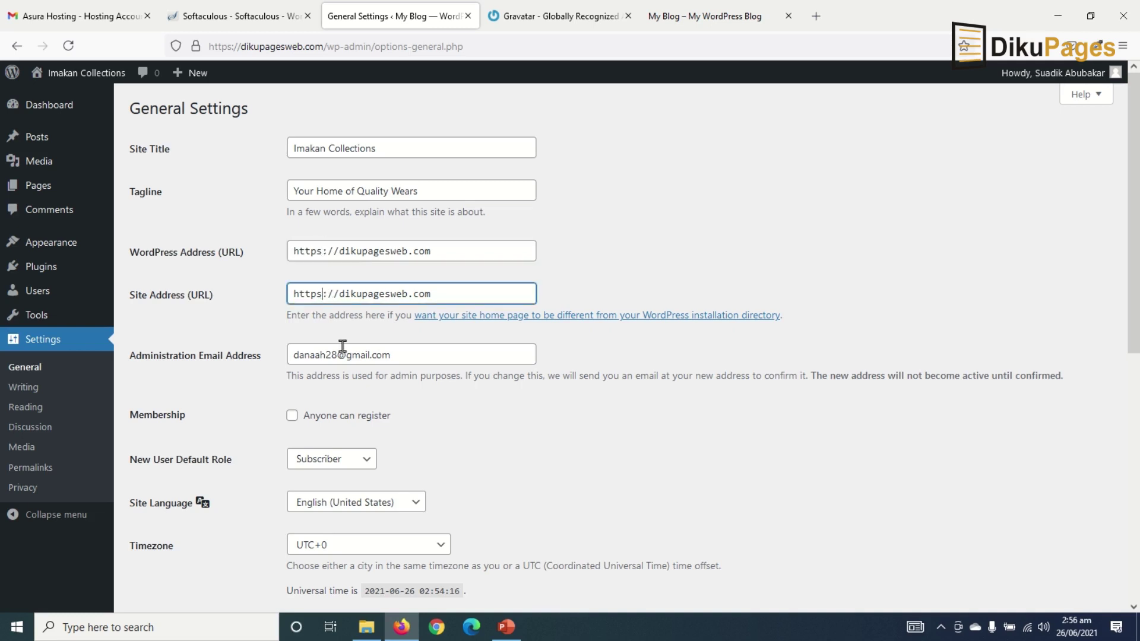
pyautogui.click(329, 255)
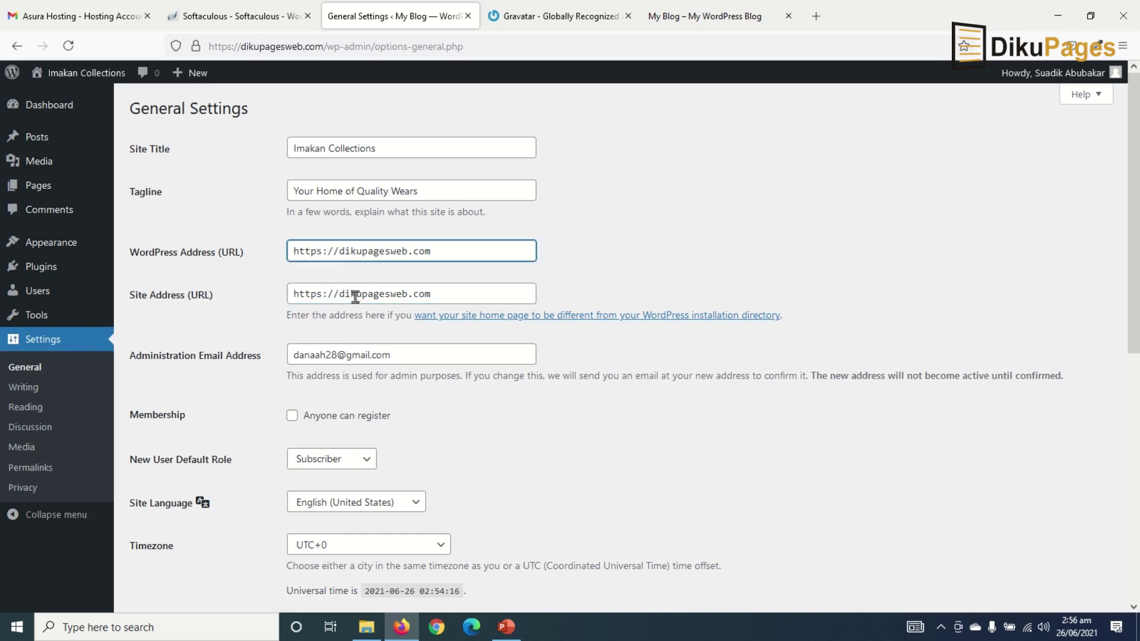
pyautogui.click(428, 355)
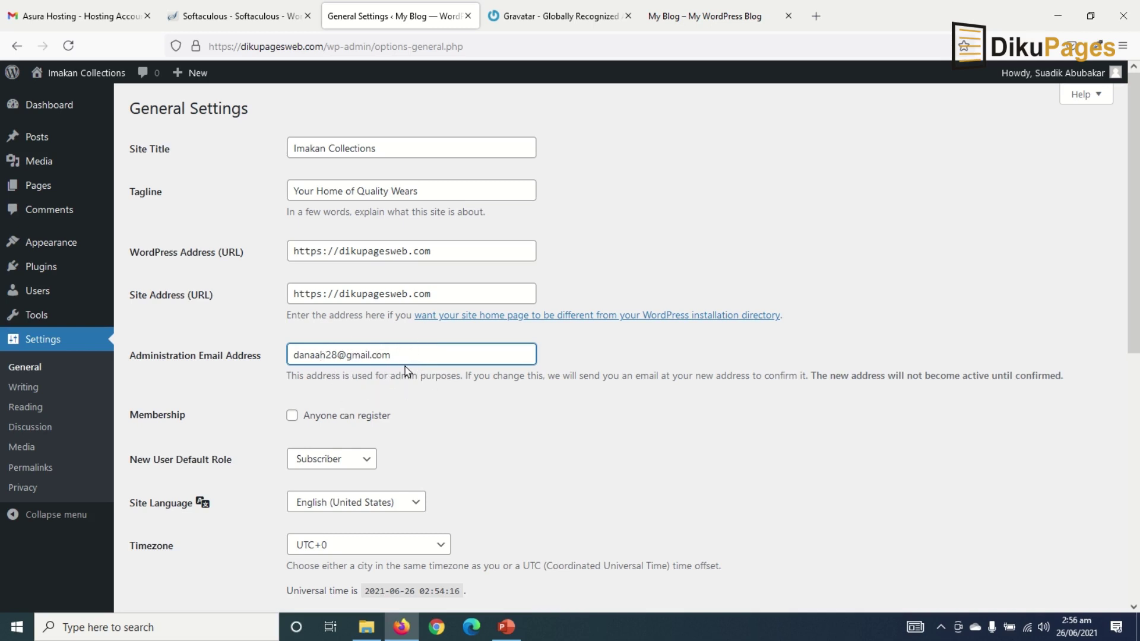
# Step: Allow anyone to register as a member and save the General settings
pyautogui.scroll(-2, 443, 416)
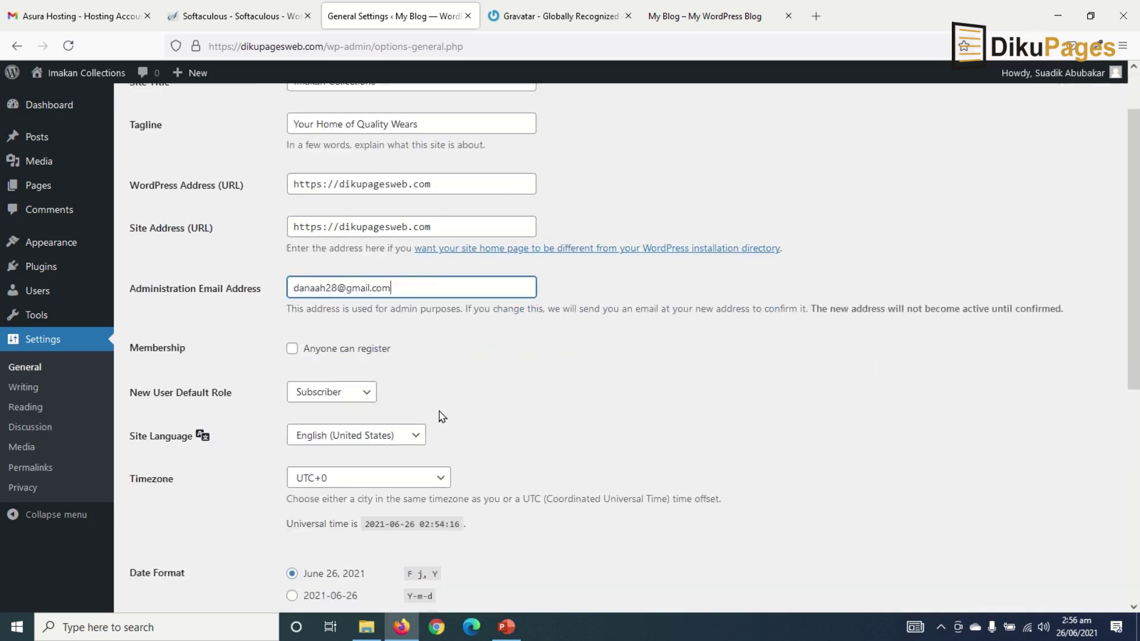
pyautogui.click(291, 348)
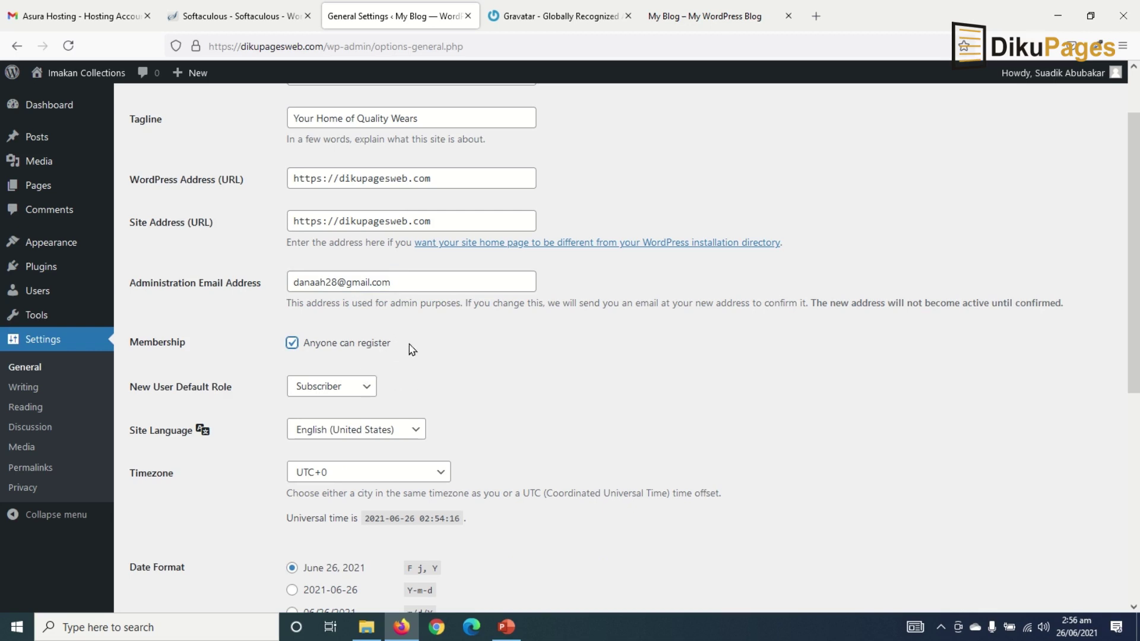
pyautogui.scroll(-6, 450, 373)
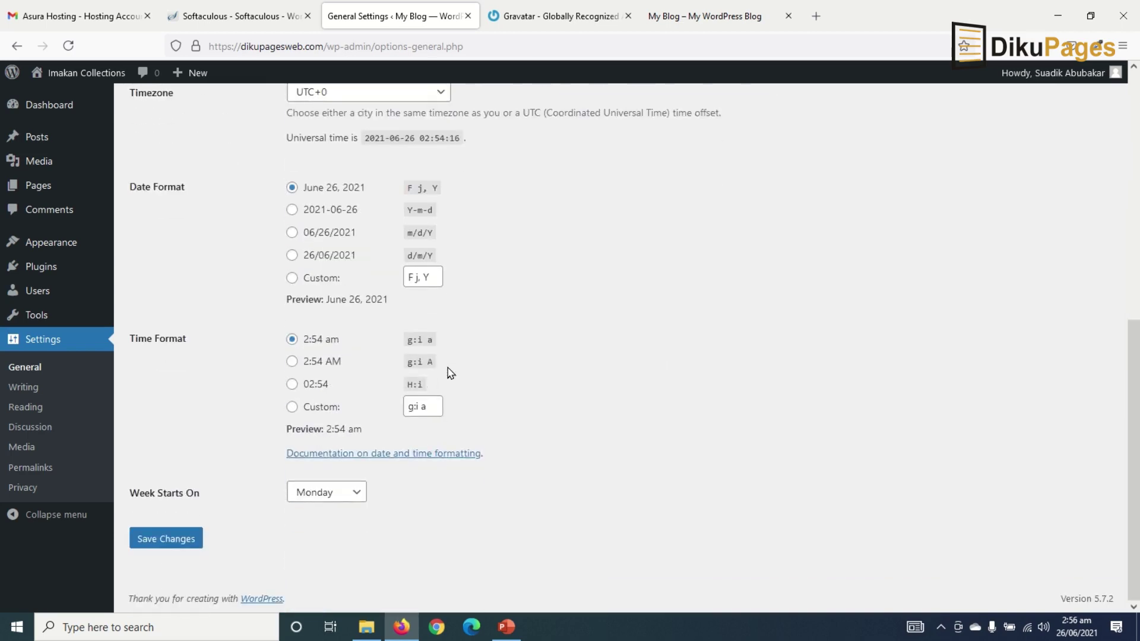
pyautogui.click(175, 539)
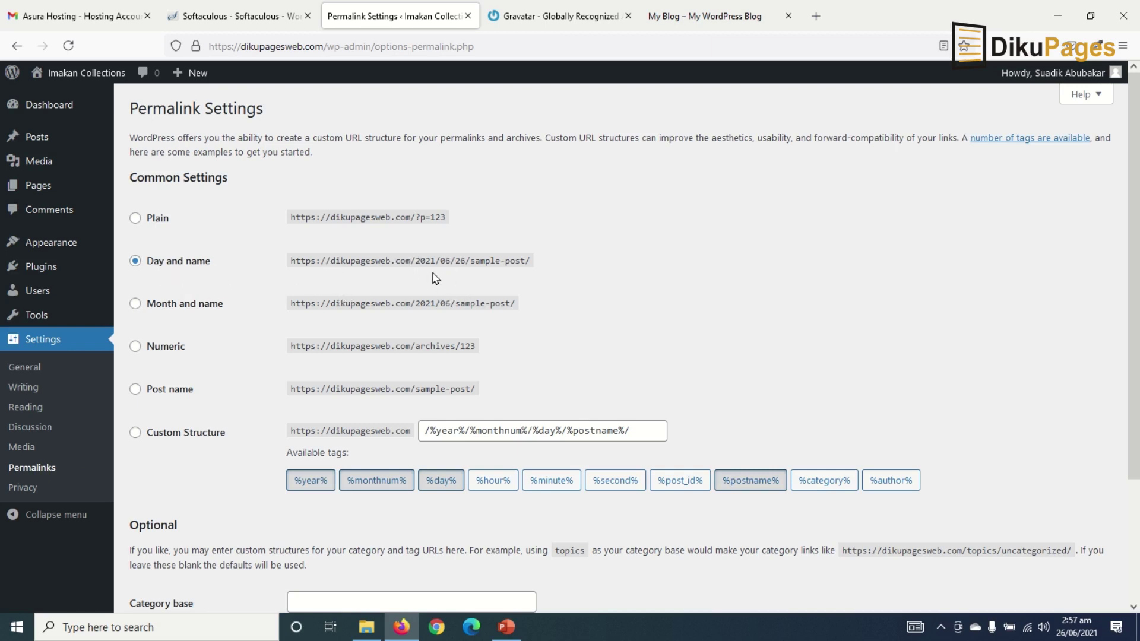
# Step: Change the permalink structure from Day and name to Post name and save the changes
pyautogui.moveTo(418, 259); pyautogui.dragTo(556, 277)
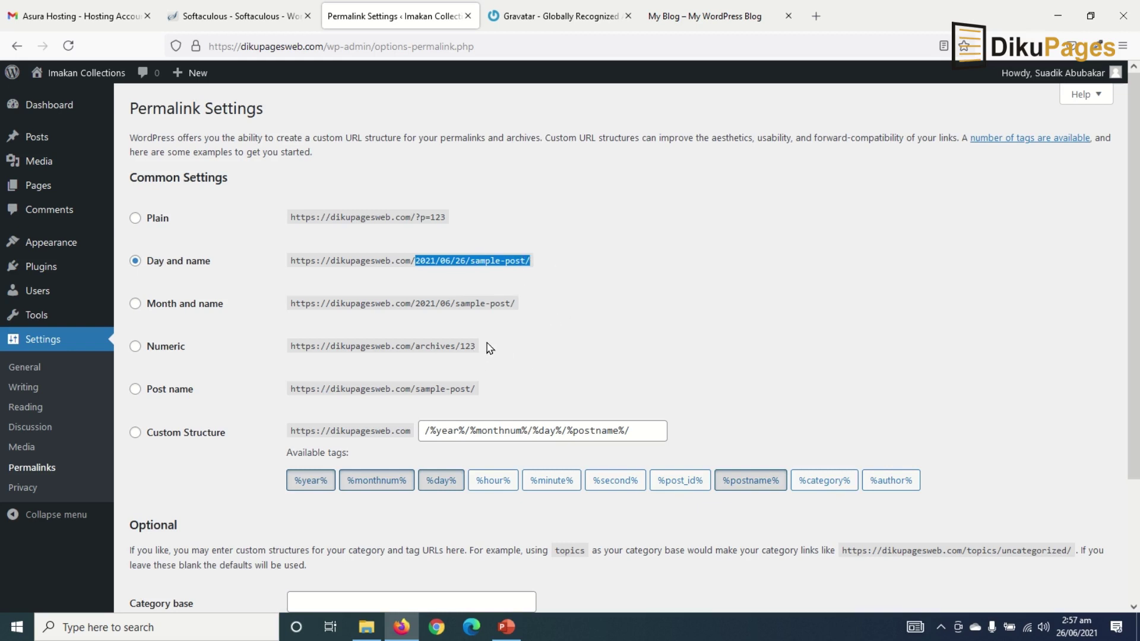
pyautogui.click(136, 391)
pyautogui.moveTo(316, 388); pyautogui.dragTo(487, 399)
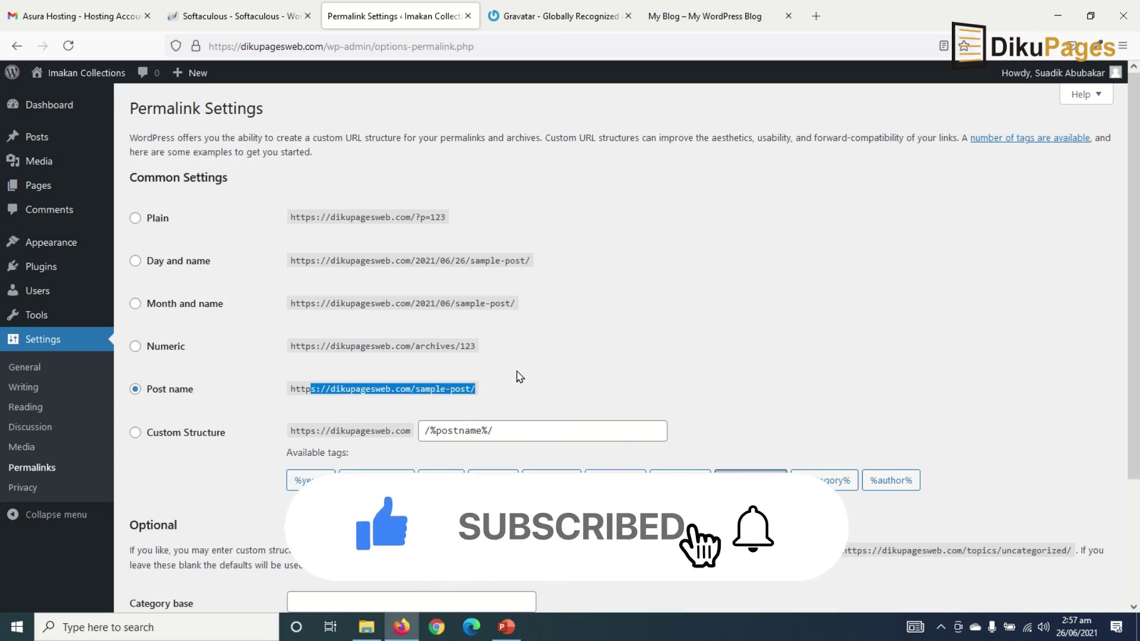
pyautogui.scroll(-3, 519, 376)
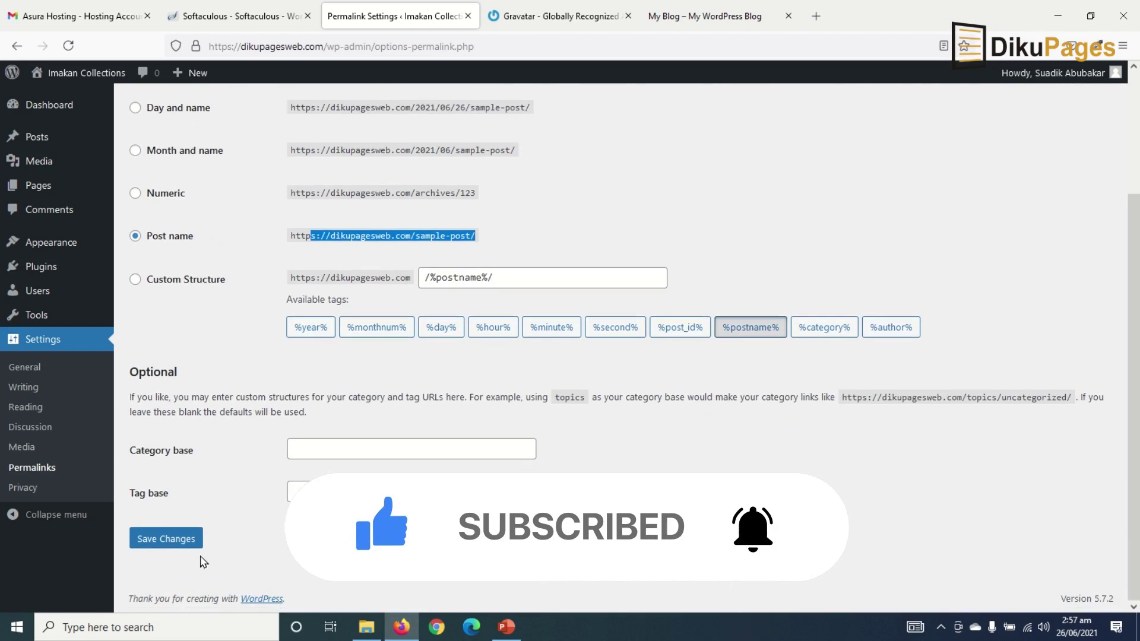
pyautogui.click(155, 535)
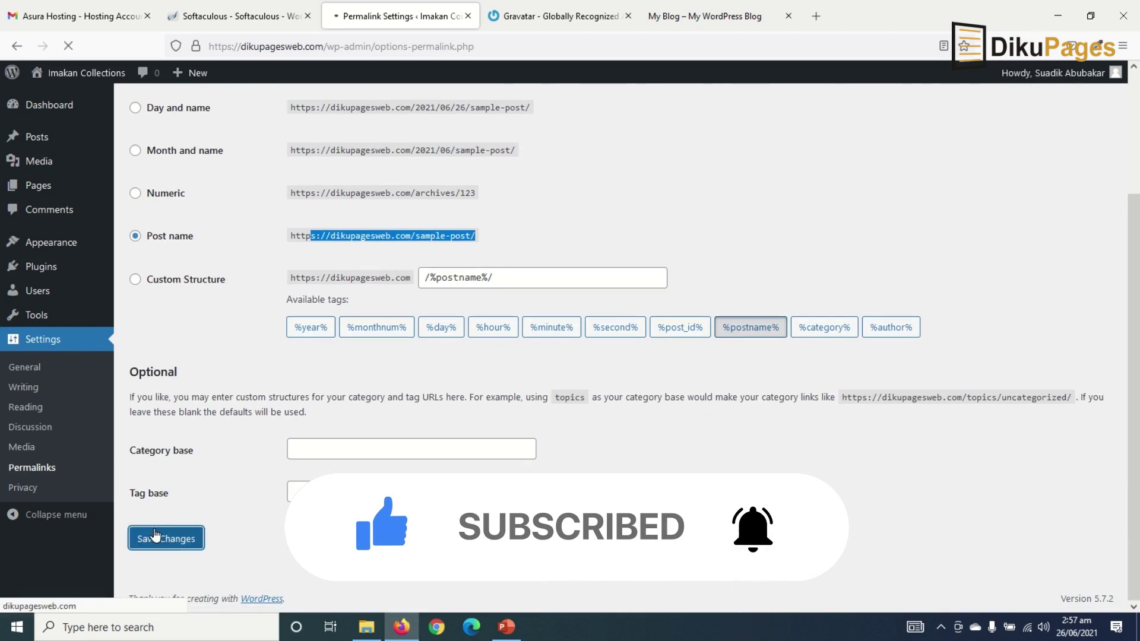